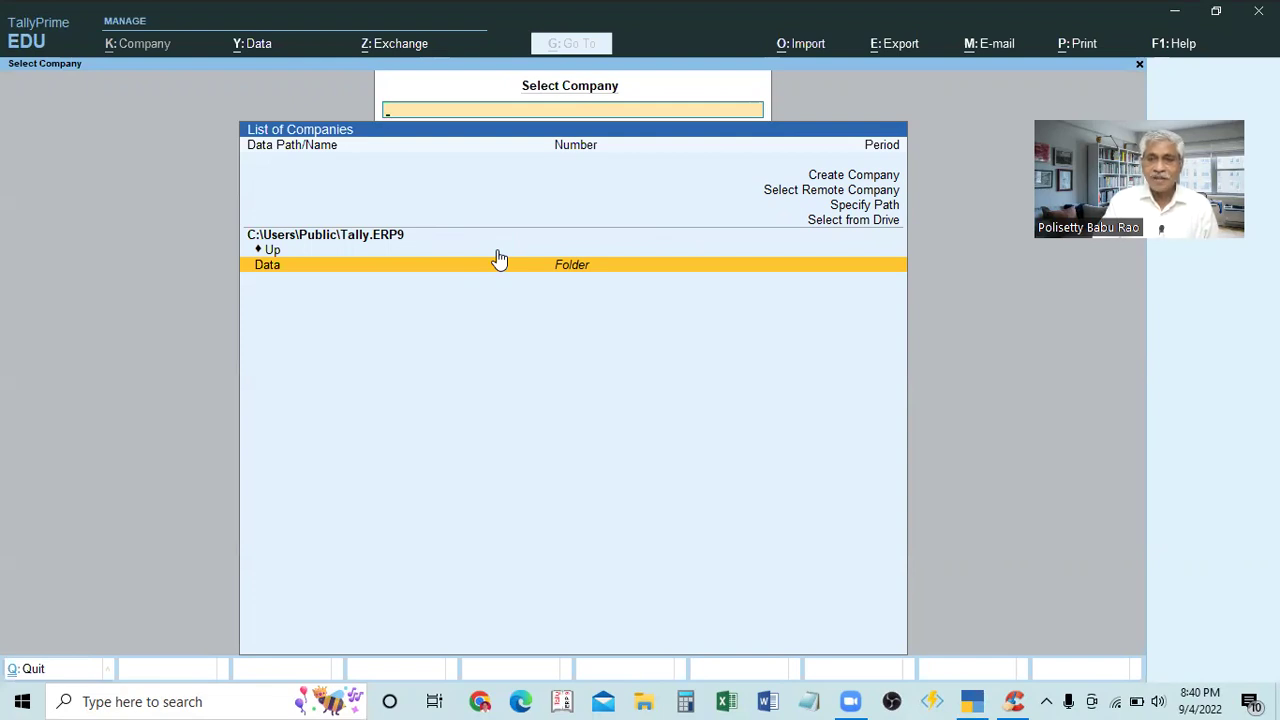
Step: Leave the company selection and quit TallyPrime
{"action": "key", "text": "Escape"}
{"action": "key", "text": "n"}
{"action": "key", "text": "Escape"}
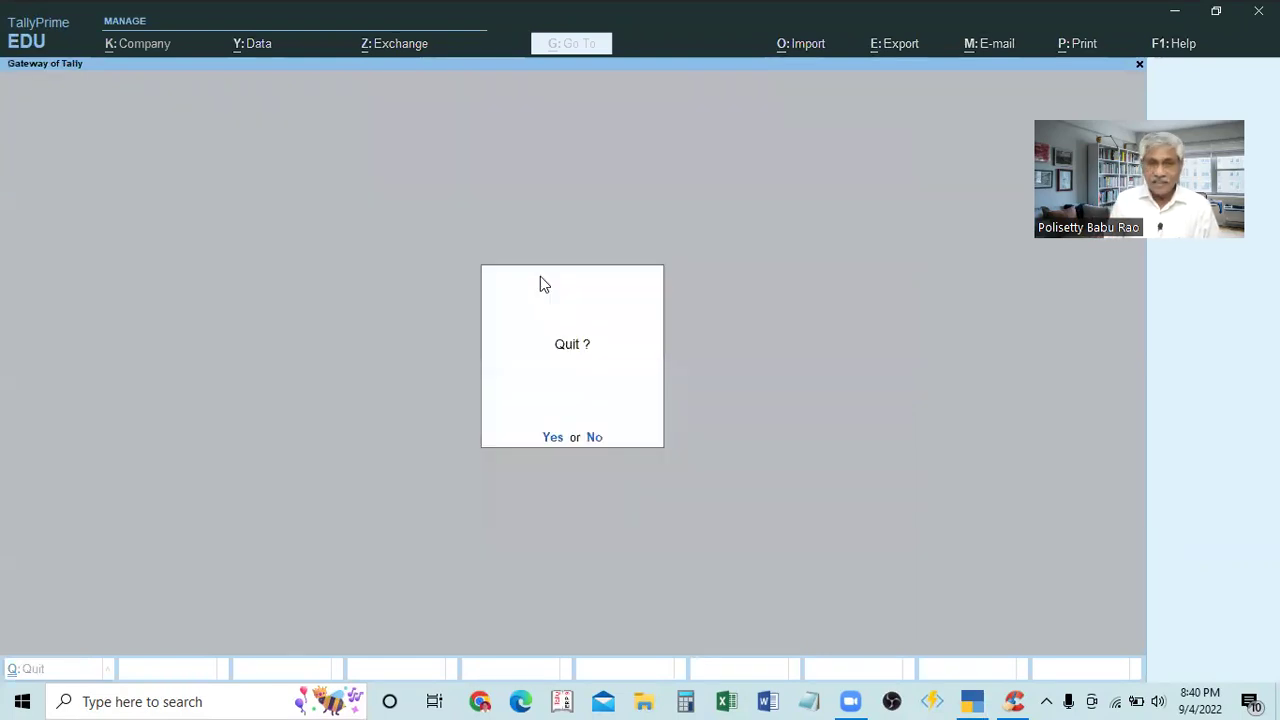
{"action": "key", "text": "y"}
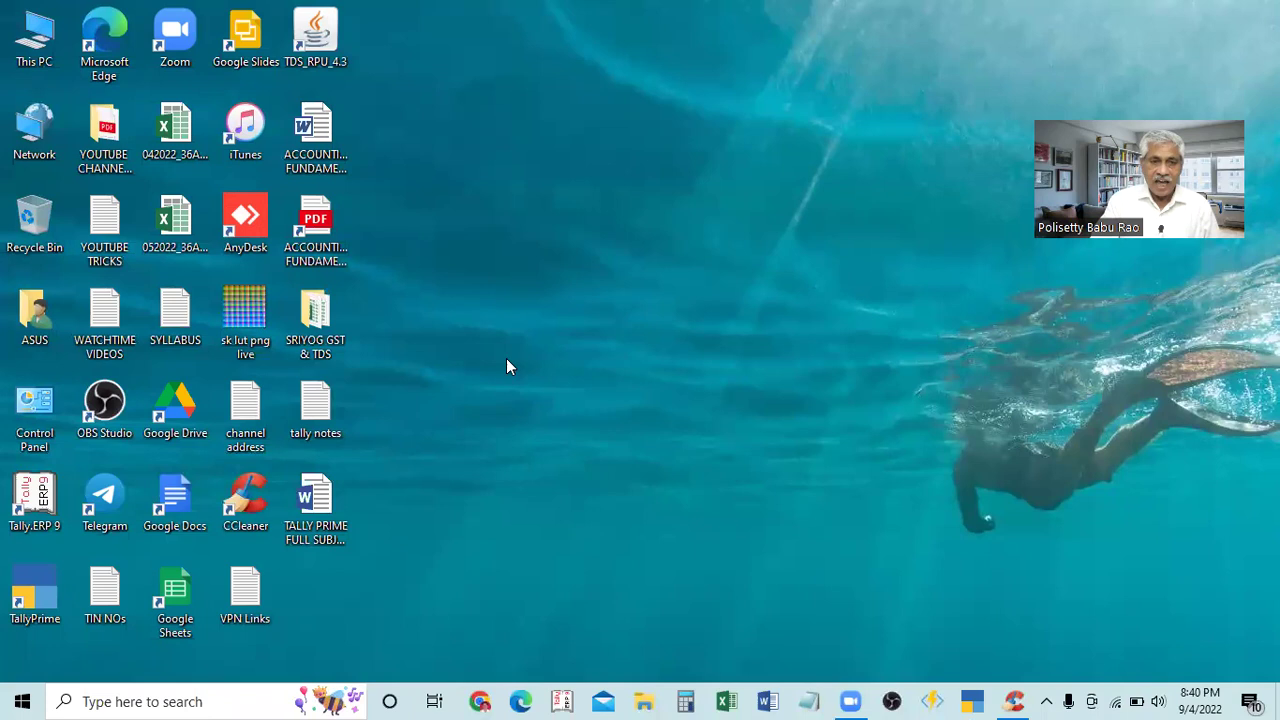
Step: Go to the file location of the desktop TallyPrime shortcut and open the tally configuration settings file there
{"action": "double_click", "coordinate": [43, 606]}
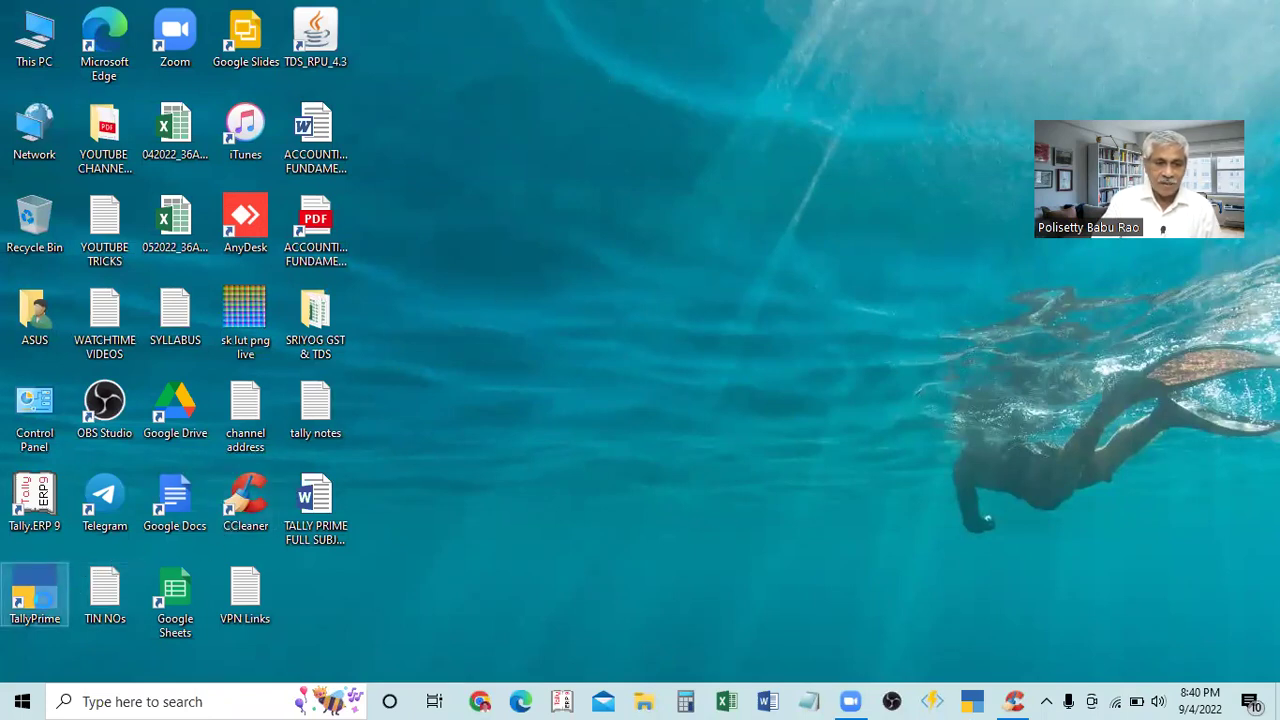
{"action": "right_click", "coordinate": [44, 598]}
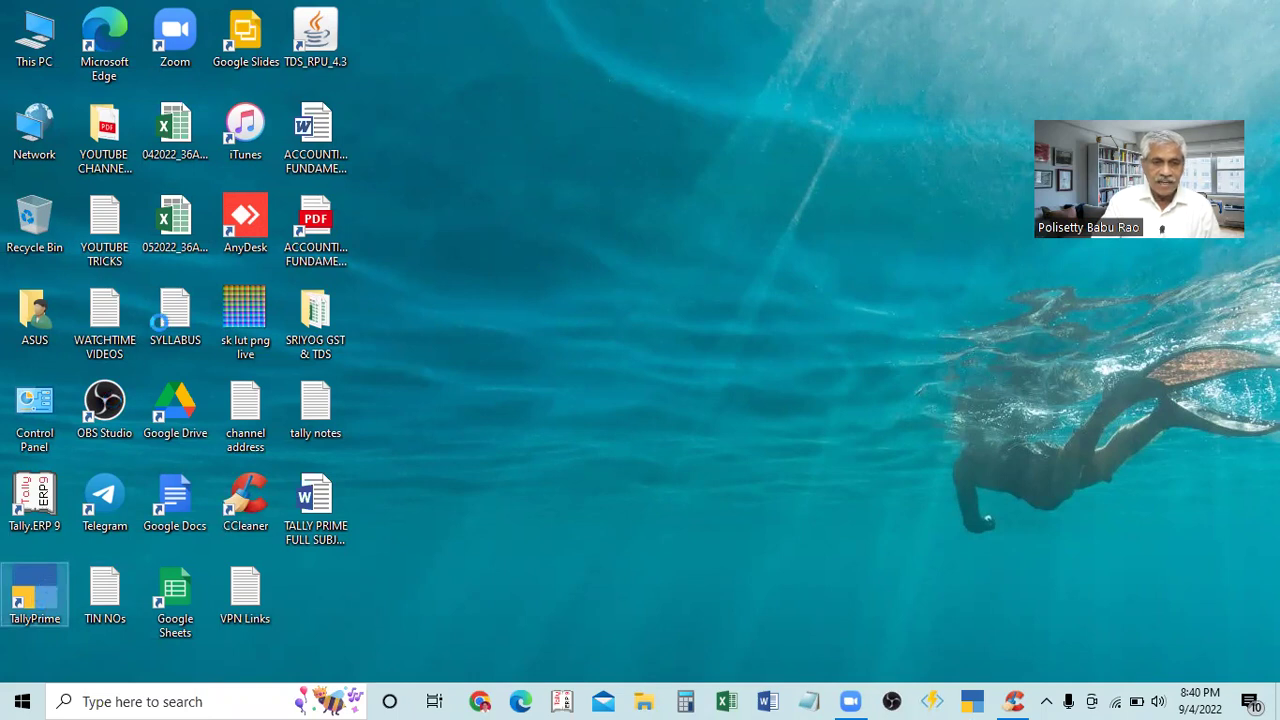
{"action": "left_click", "coordinate": [148, 163]}
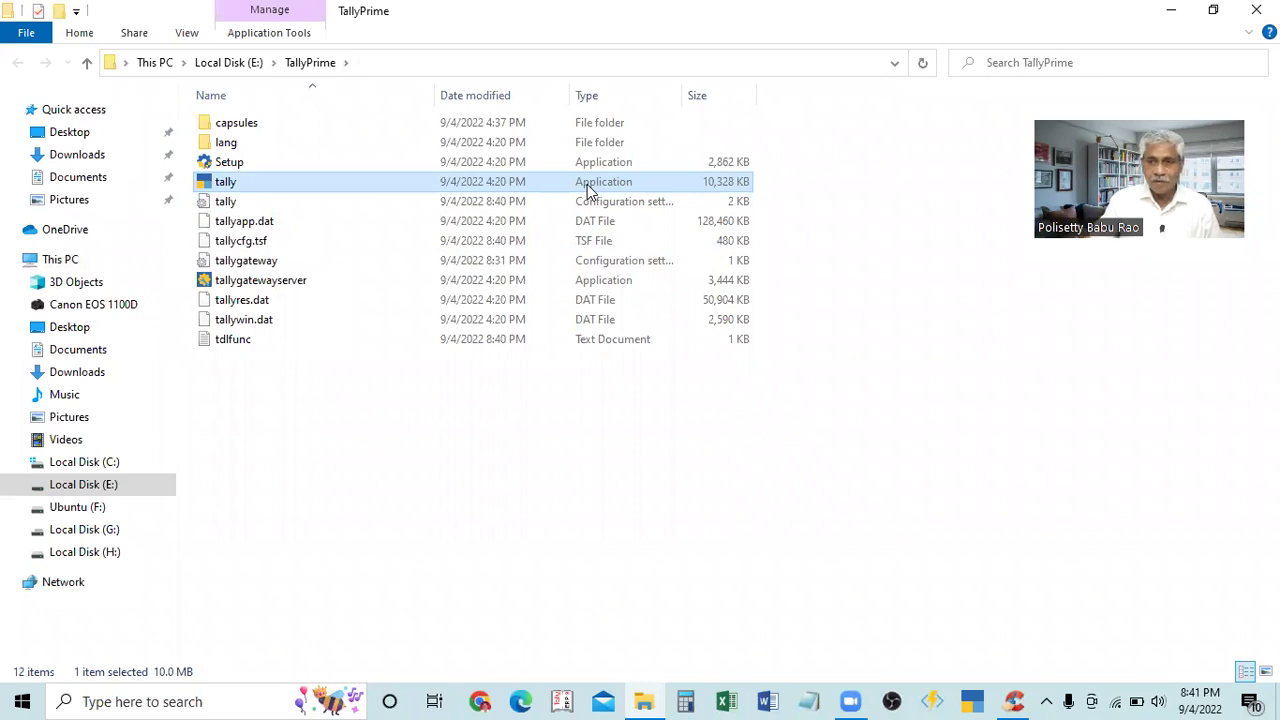
{"action": "double_click", "coordinate": [226, 202]}
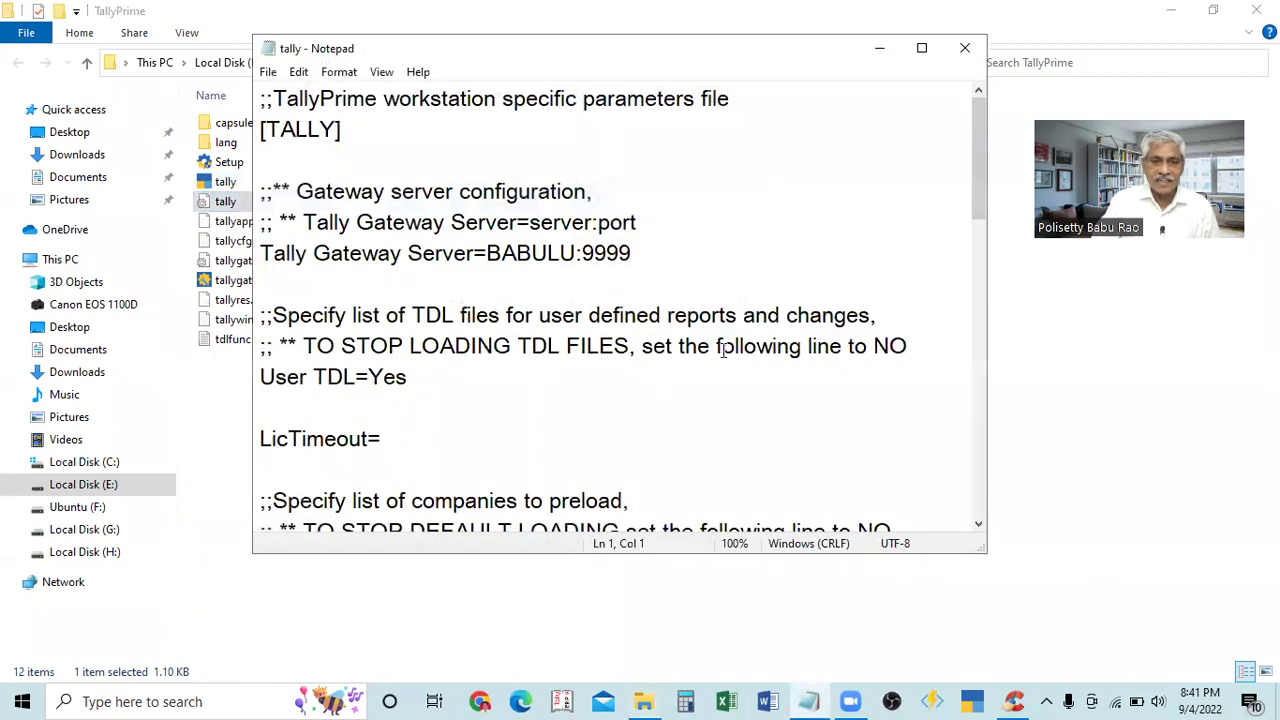
Step: Find the location of data files in the tally configuration file and append "/Data" to its Data path
{"action": "scroll", "coordinate": [730, 360], "scroll_direction": "down", "scroll_amount": 10}
{"action": "scroll", "coordinate": [414, 461], "scroll_direction": "up", "scroll_amount": 1}
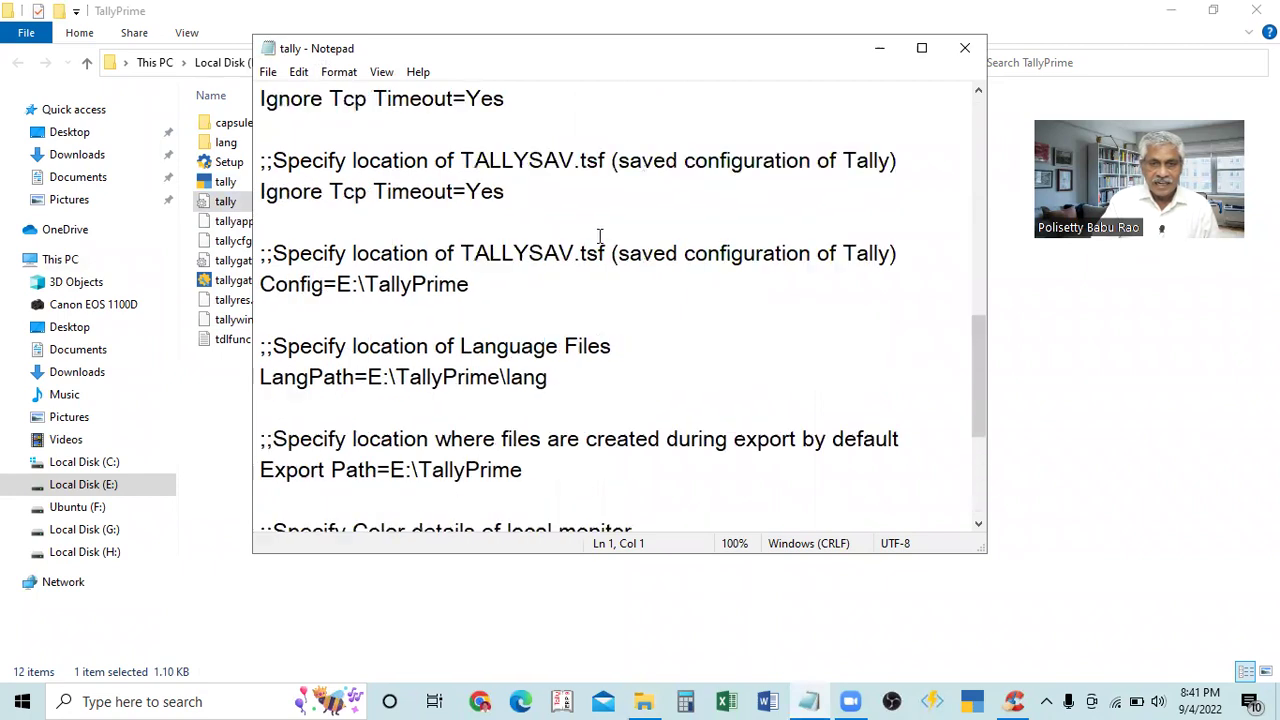
{"action": "scroll", "coordinate": [616, 232], "scroll_direction": "up", "scroll_amount": 2}
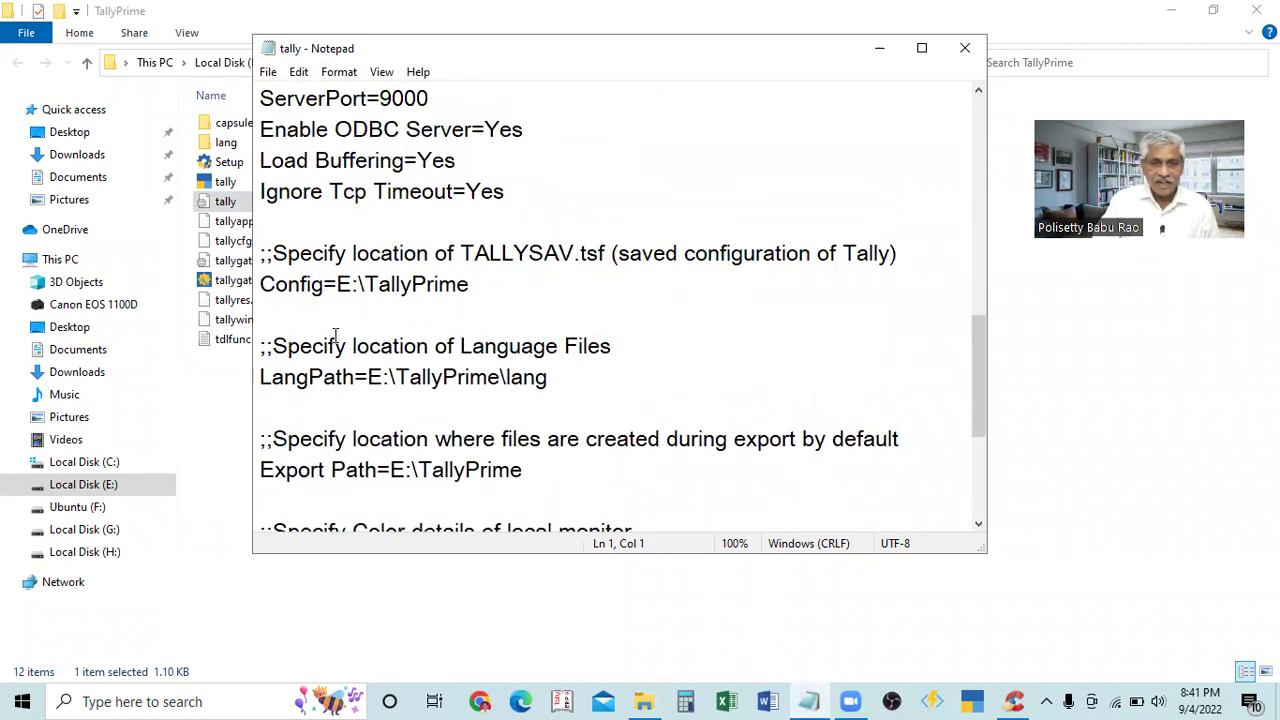
{"action": "scroll", "coordinate": [309, 390], "scroll_direction": "down", "scroll_amount": 1}
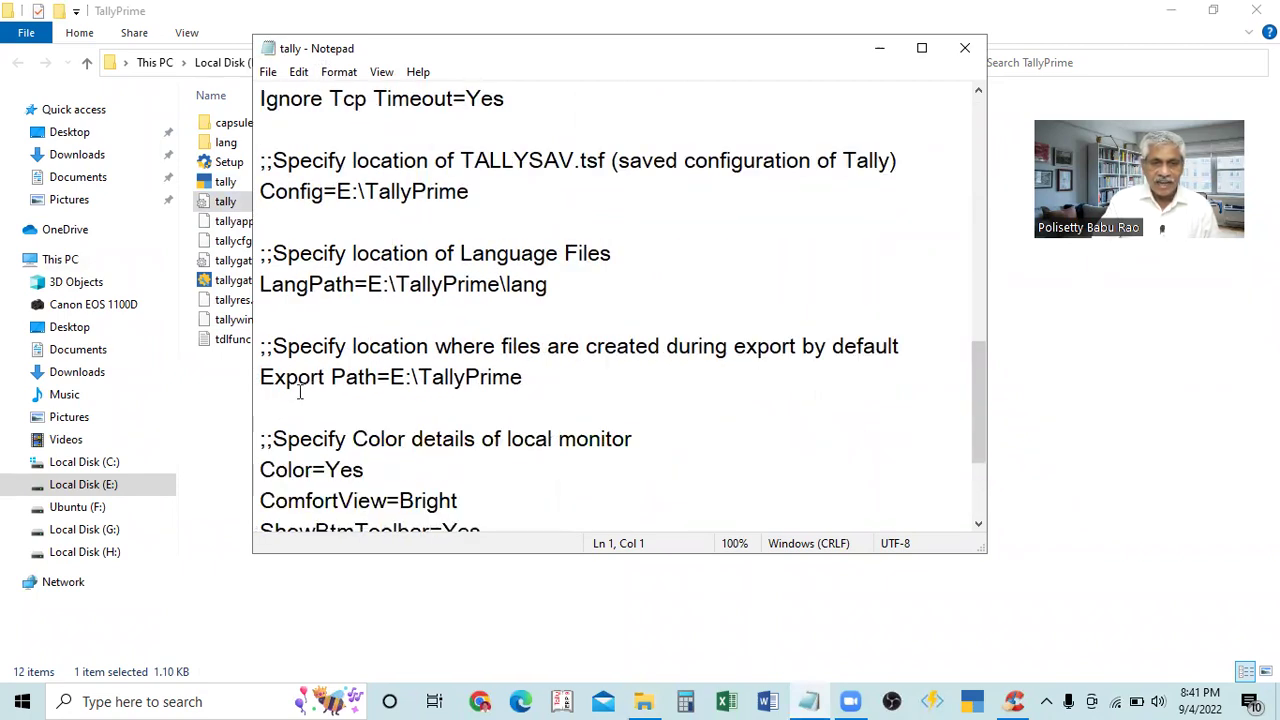
{"action": "scroll", "coordinate": [321, 285], "scroll_direction": "up", "scroll_amount": 1}
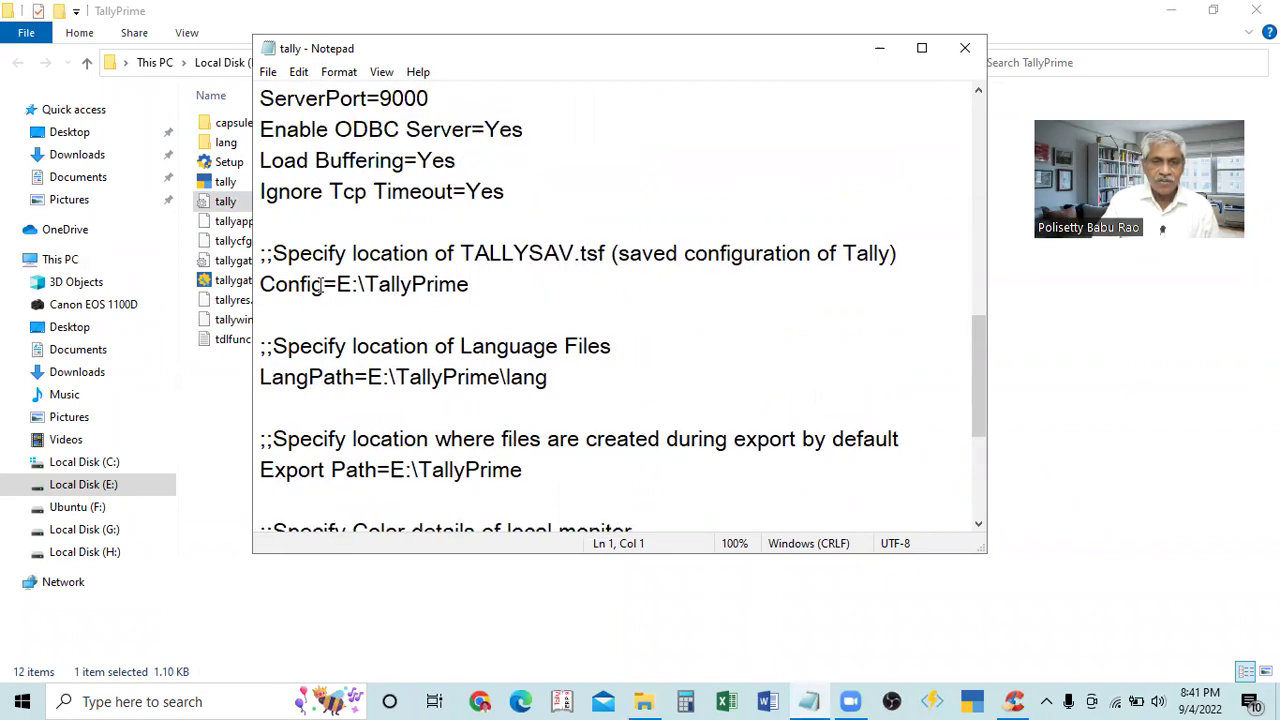
{"action": "scroll", "coordinate": [499, 326], "scroll_direction": "up", "scroll_amount": 1}
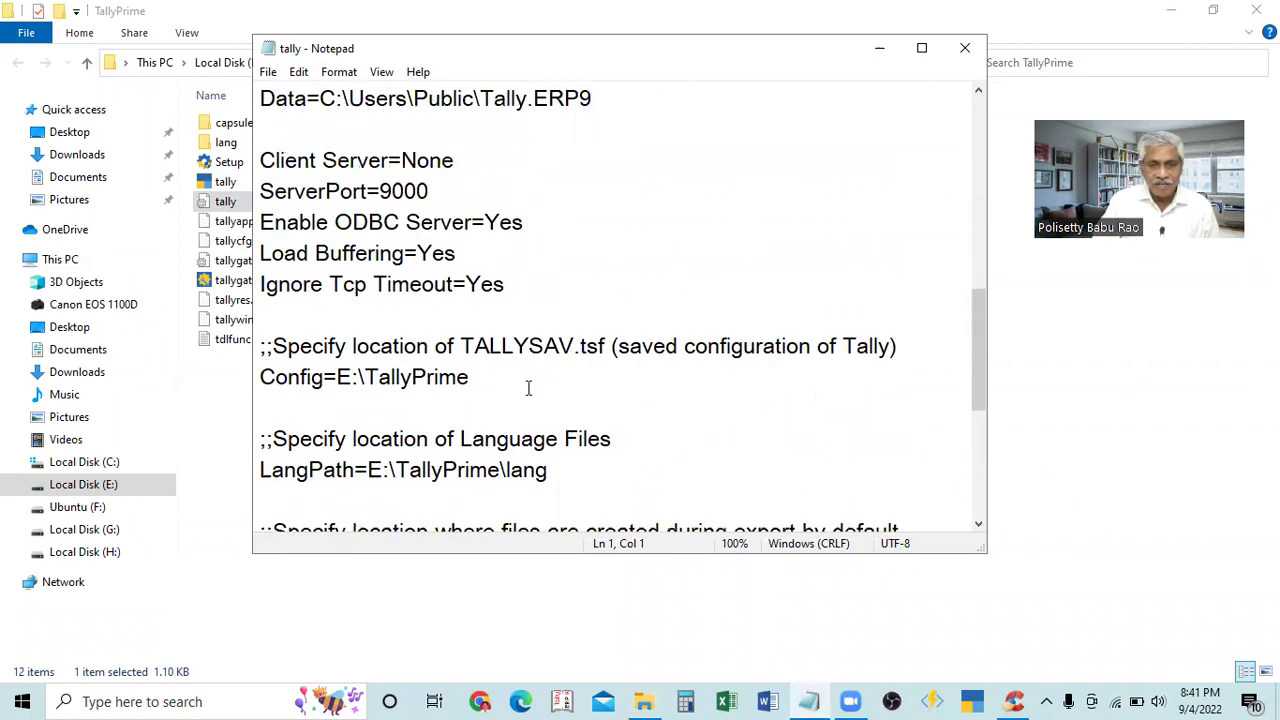
{"action": "scroll", "coordinate": [528, 388], "scroll_direction": "up", "scroll_amount": 1}
{"action": "scroll", "coordinate": [528, 388], "scroll_direction": "up", "scroll_amount": 1}
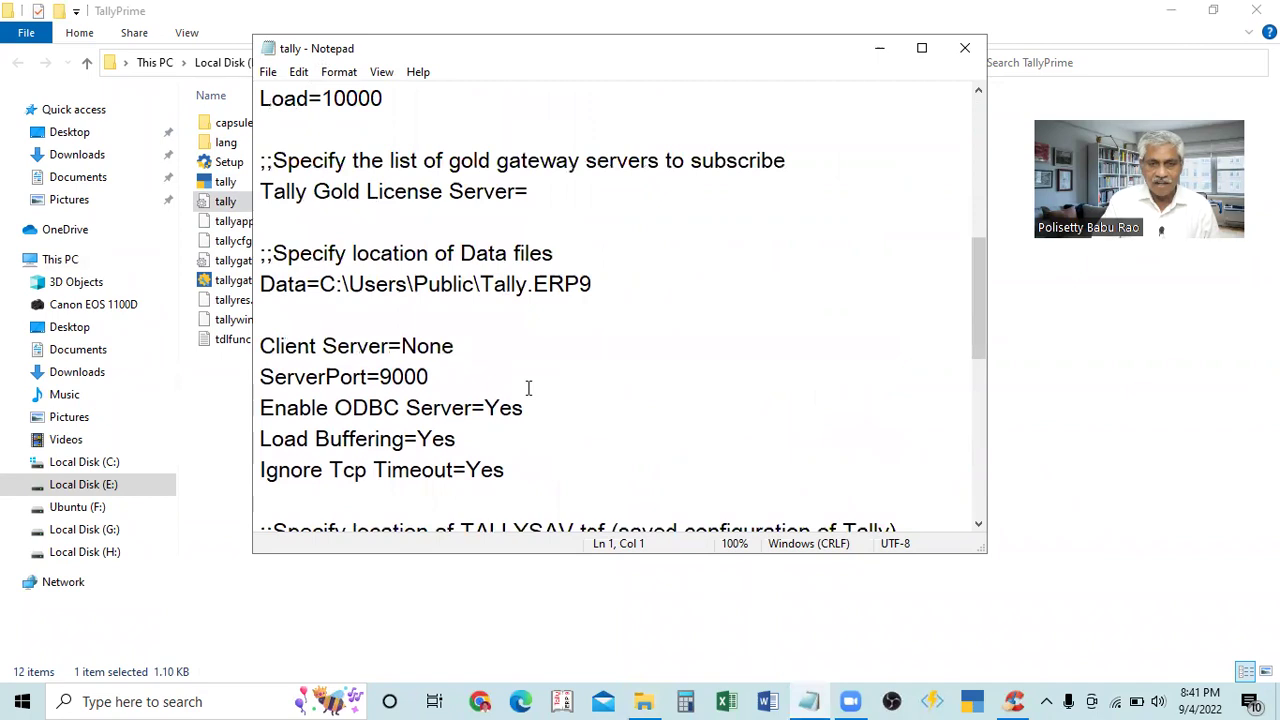
{"action": "left_click", "coordinate": [597, 284]}
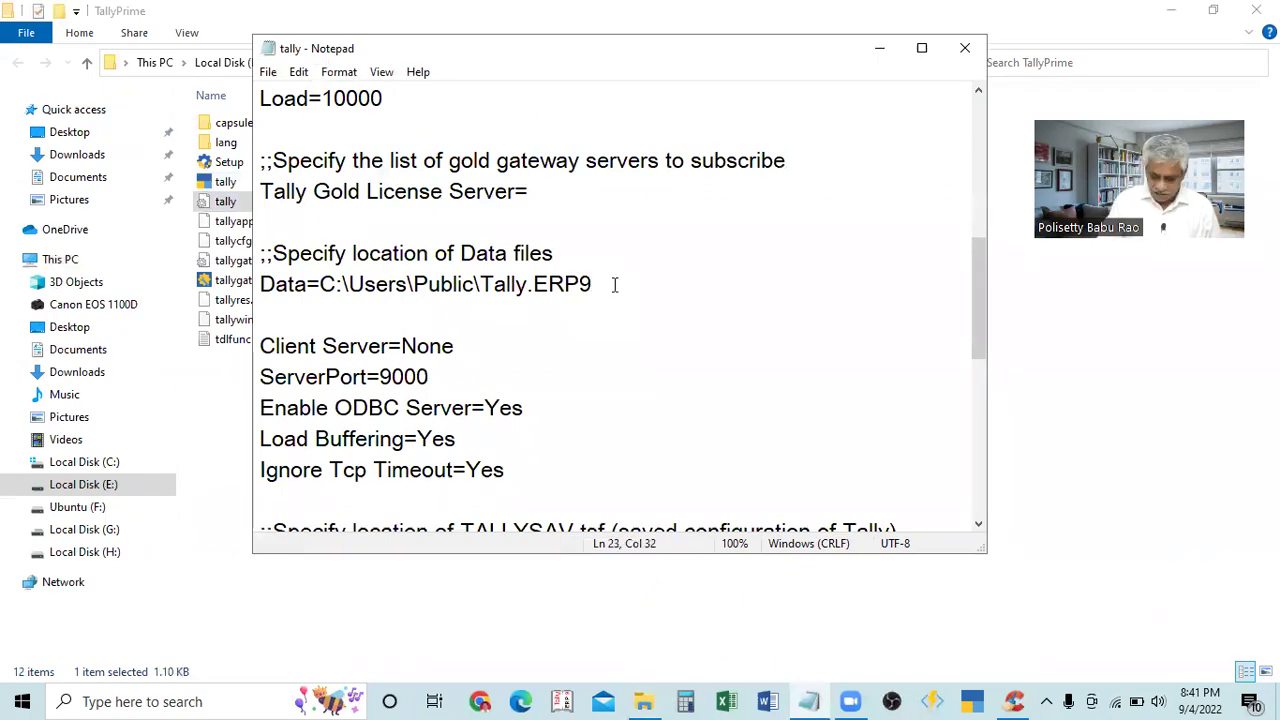
{"action": "type", "text": "/"}
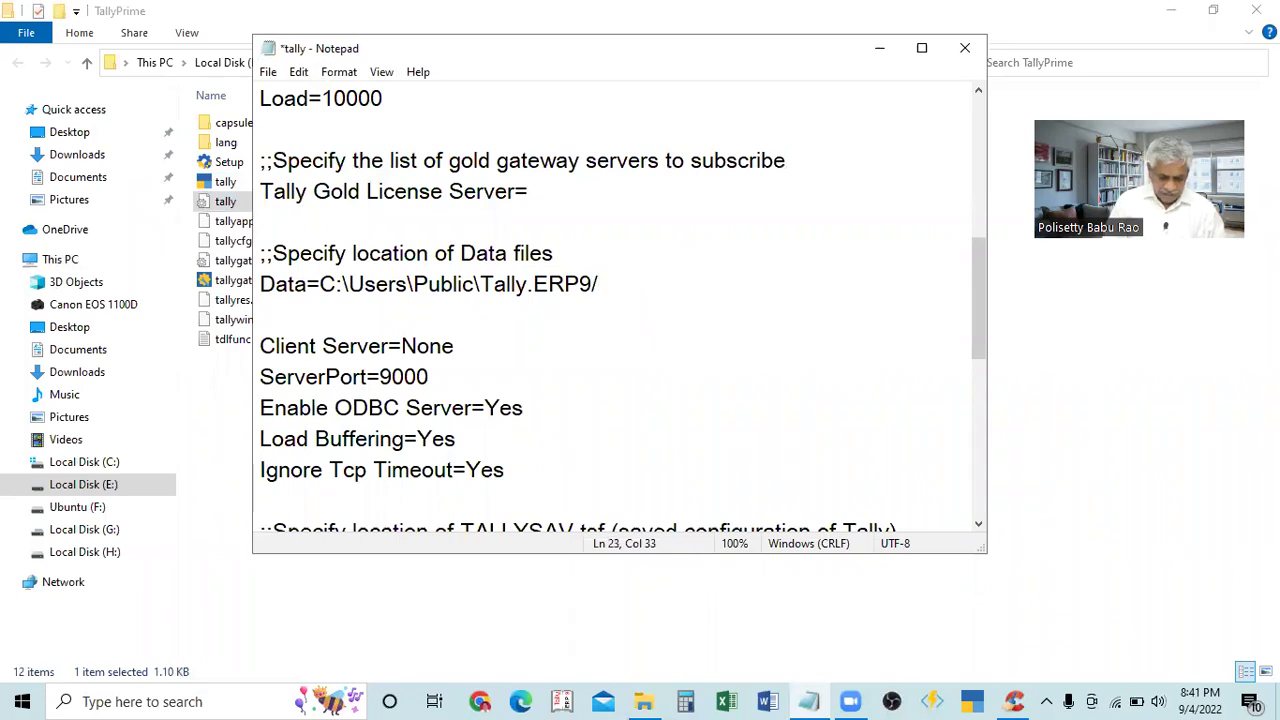
{"action": "type", "text": "Data"}
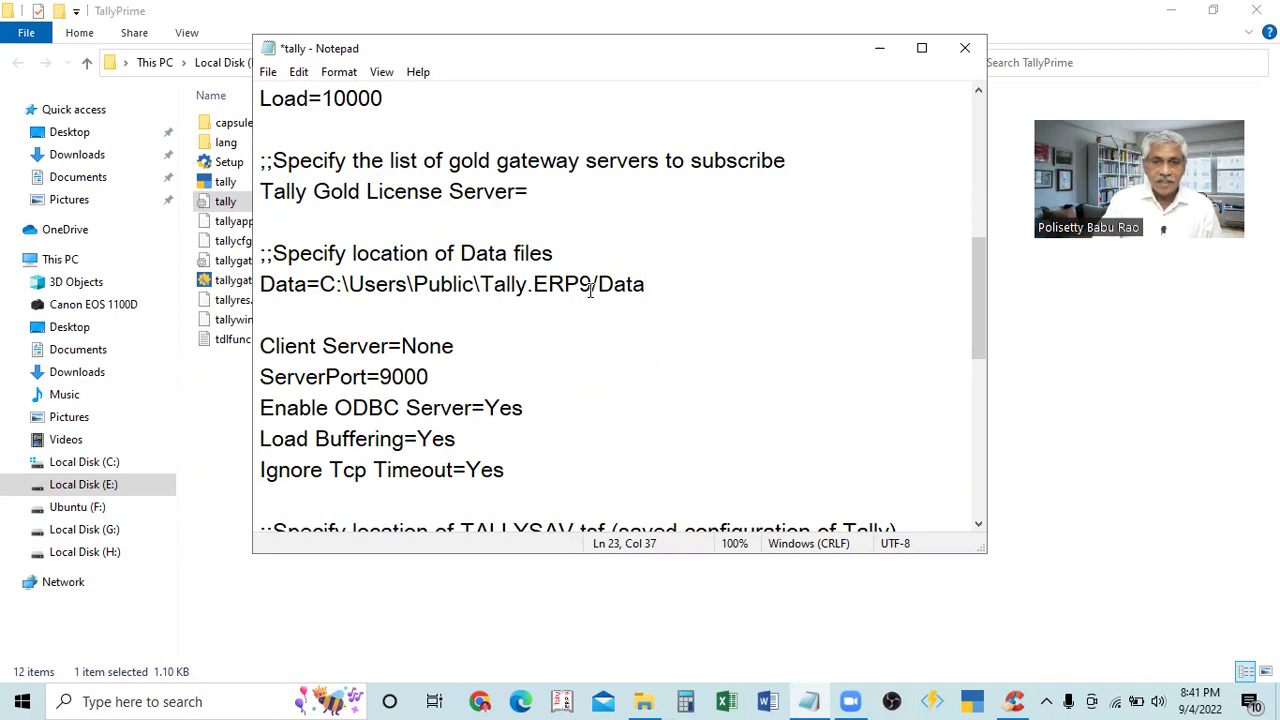
Step: Replace the forward slash before the final Data folder in the data path with a backslash
{"action": "left_click_drag", "start_coordinate": [591, 284], "coordinate": [350, 284]}
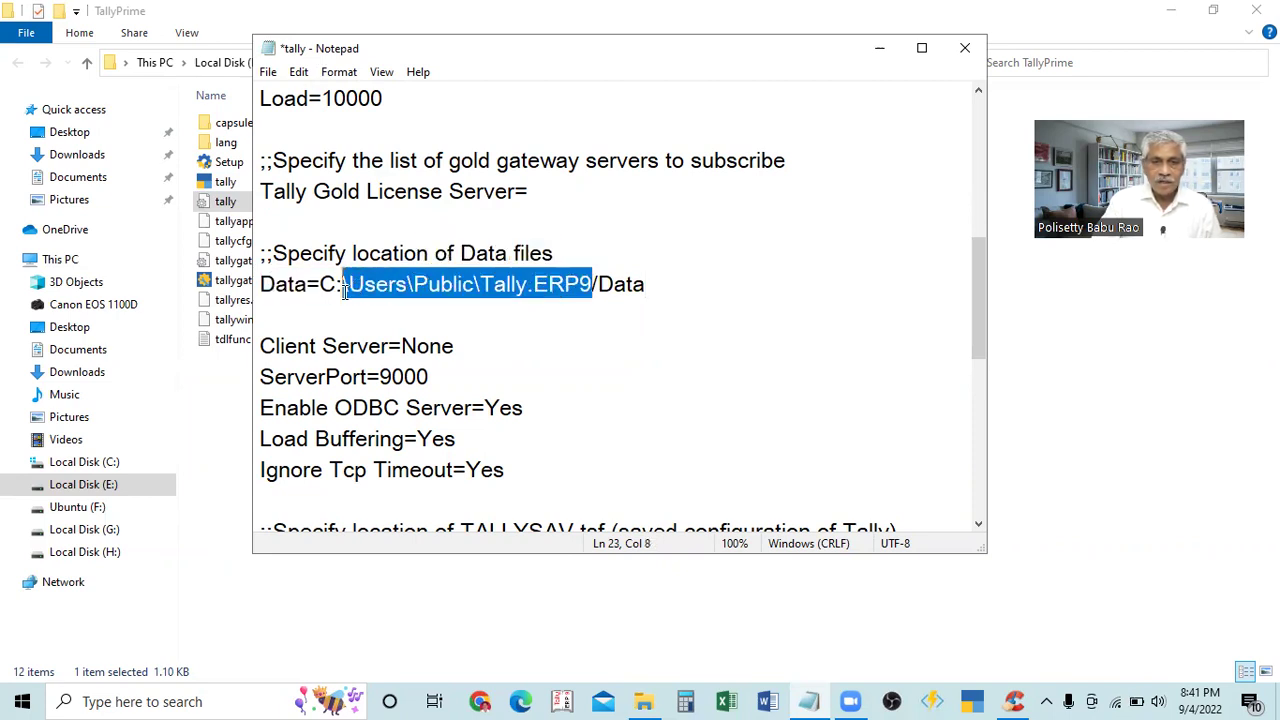
{"action": "left_click", "coordinate": [778, 320]}
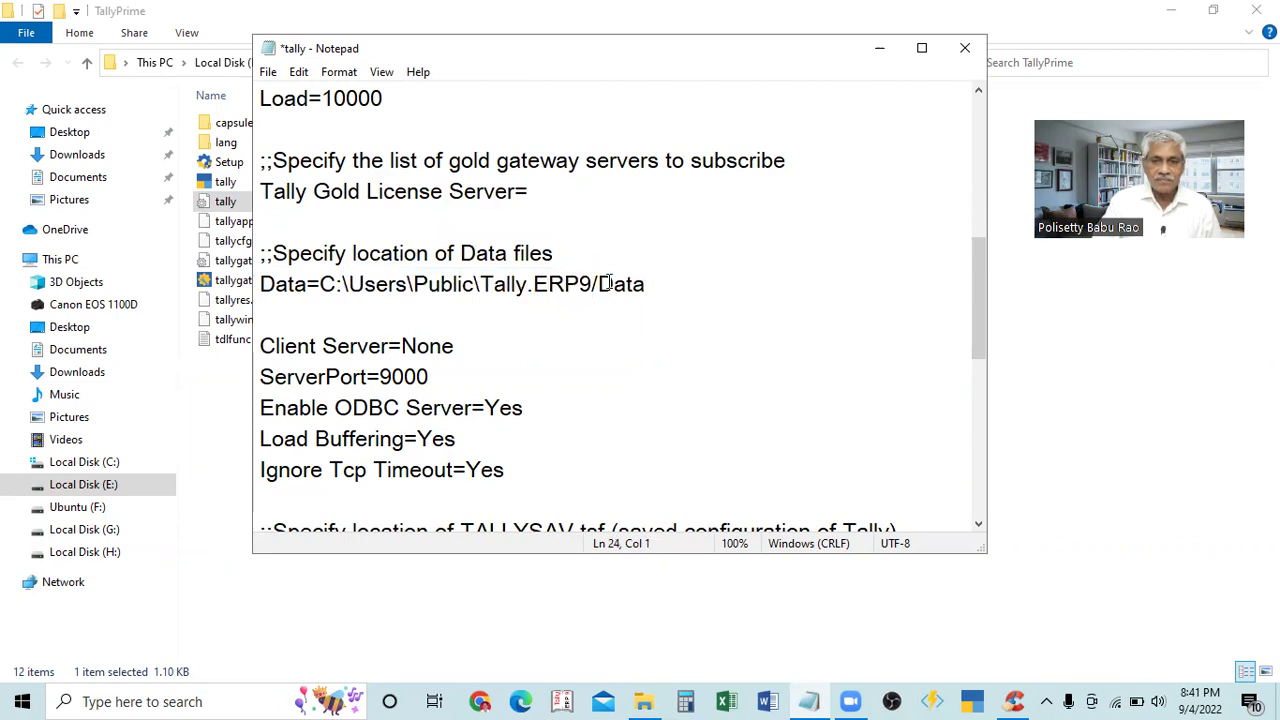
{"action": "left_click", "coordinate": [599, 284]}
{"action": "key", "text": "BackSpace"}
{"action": "type", "text": "\\"}
Step: Replace the Users\Public\Tally.ERP9 part of the data path with TallyPrime, keeping the Data subfolder
{"action": "left_click", "coordinate": [584, 284]}
{"action": "key", "text": "Right"}
{"action": "key", "text": "BackSpace"}
{"action": "key", "text": "BackSpace"}
{"action": "key", "text": "BackSpace"}
{"action": "key", "text": "BackSpace"}
{"action": "key", "text": "BackSpace"}
{"action": "key", "text": "BackSpace"}
{"action": "key", "text": "BackSpace"}
{"action": "key", "text": "BackSpace"}
{"action": "key", "text": "BackSpace"}
{"action": "key", "text": "BackSpace"}
{"action": "key", "text": "BackSpace"}
{"action": "key", "text": "BackSpace"}
{"action": "key", "text": "BackSpace"}
{"action": "key", "text": "BackSpace"}
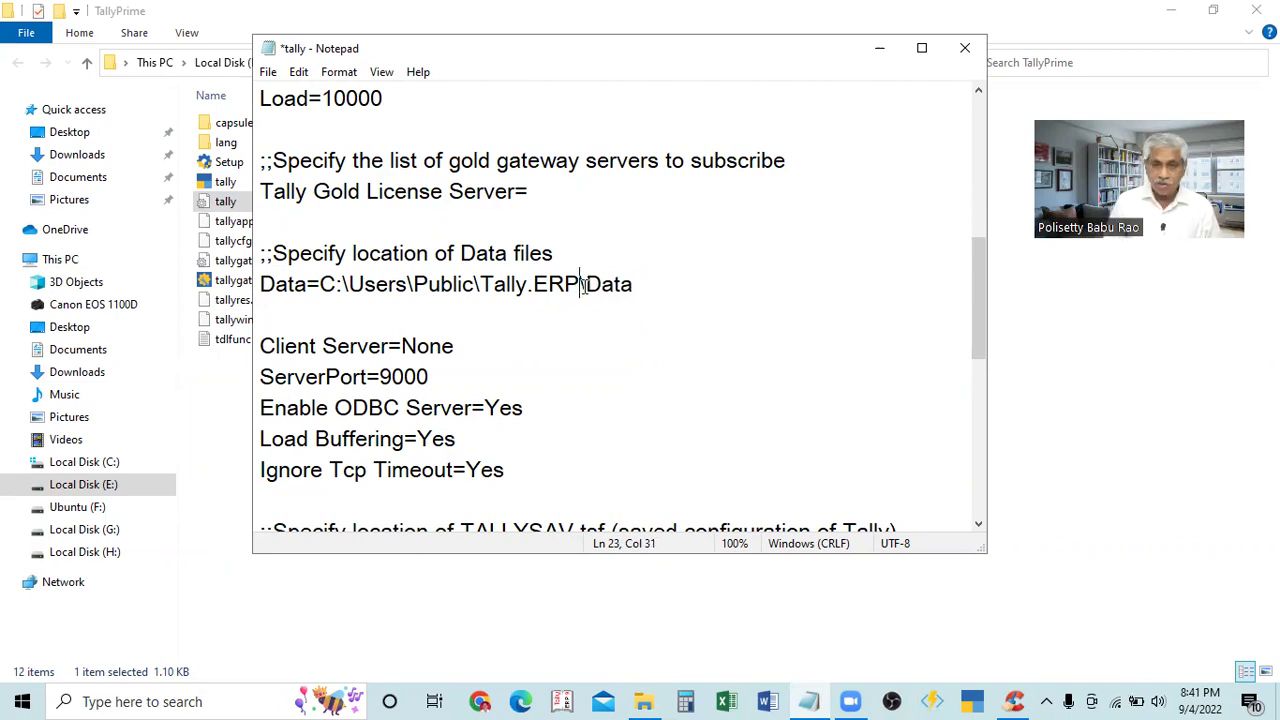
{"action": "key", "text": "BackSpace"}
{"action": "key", "text": "BackSpace"}
{"action": "key", "text": "BackSpace"}
{"action": "key", "text": "BackSpace"}
{"action": "key", "text": "BackSpace"}
{"action": "key", "text": "BackSpace"}
{"action": "key", "text": "BackSpace"}
{"action": "key", "text": "BackSpace"}
{"action": "key", "text": "BackSpace"}
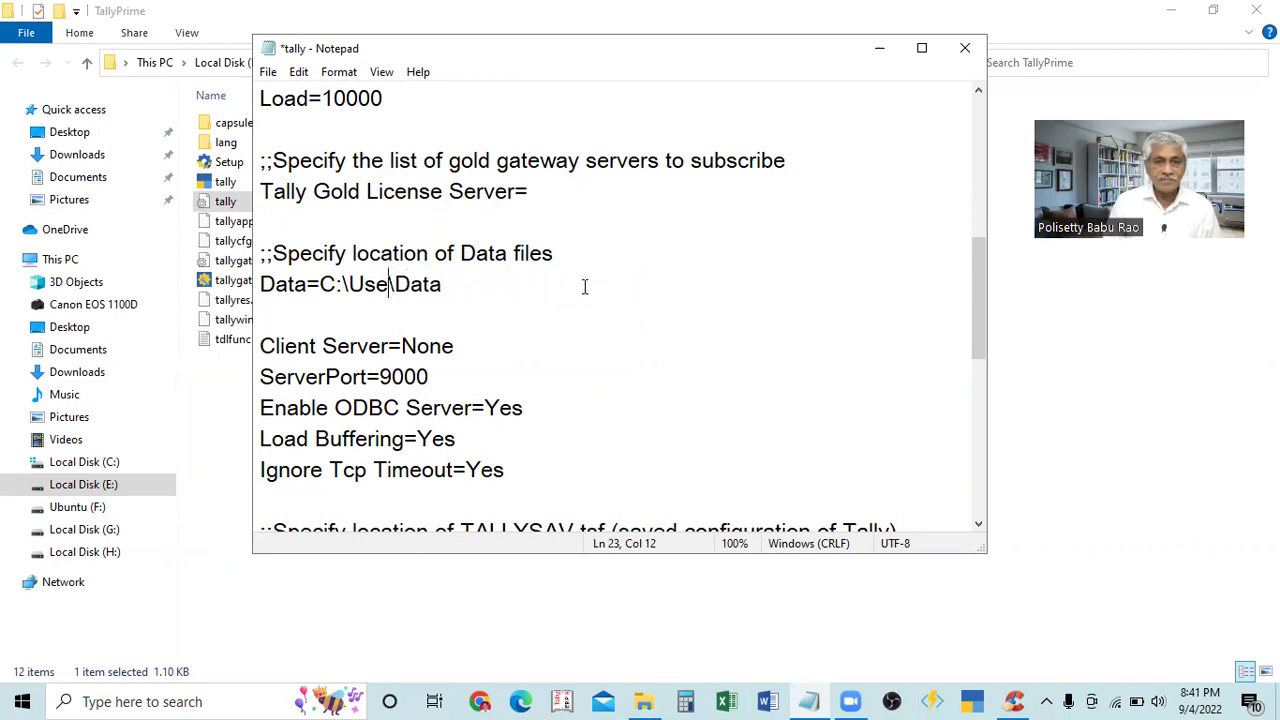
{"action": "type", "text": "TallyPri"}
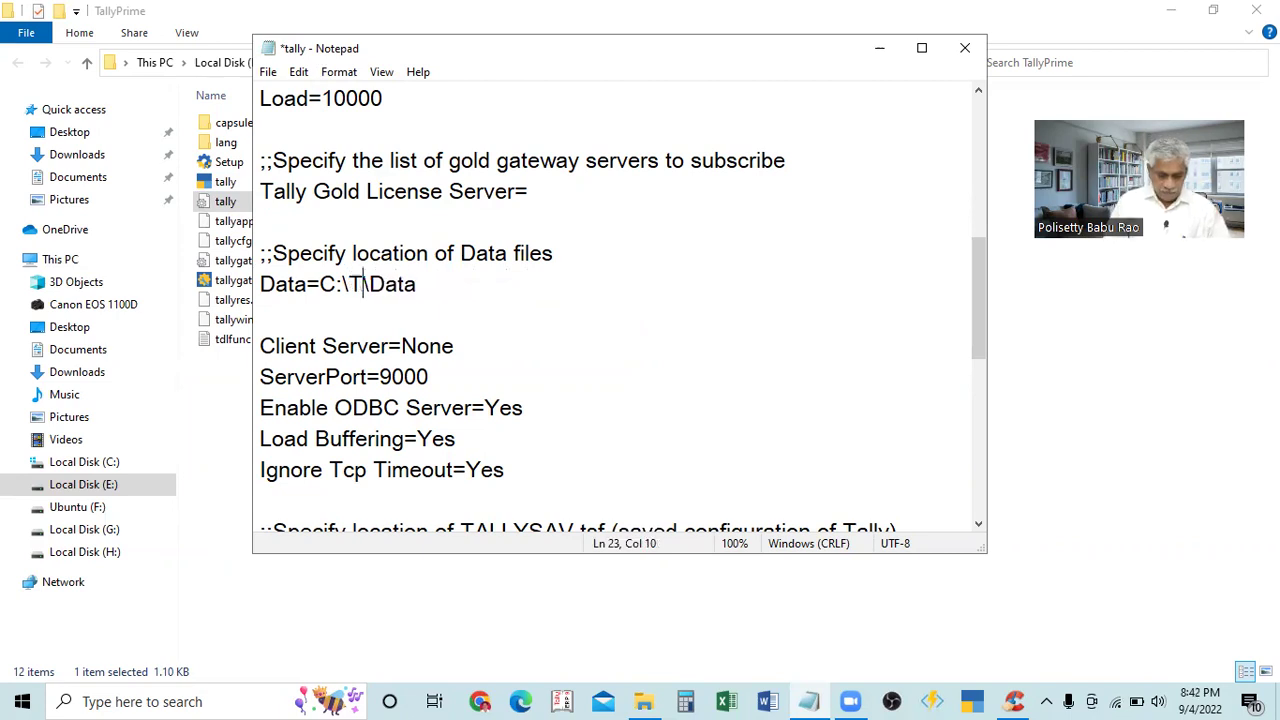
{"action": "type", "text": "me"}
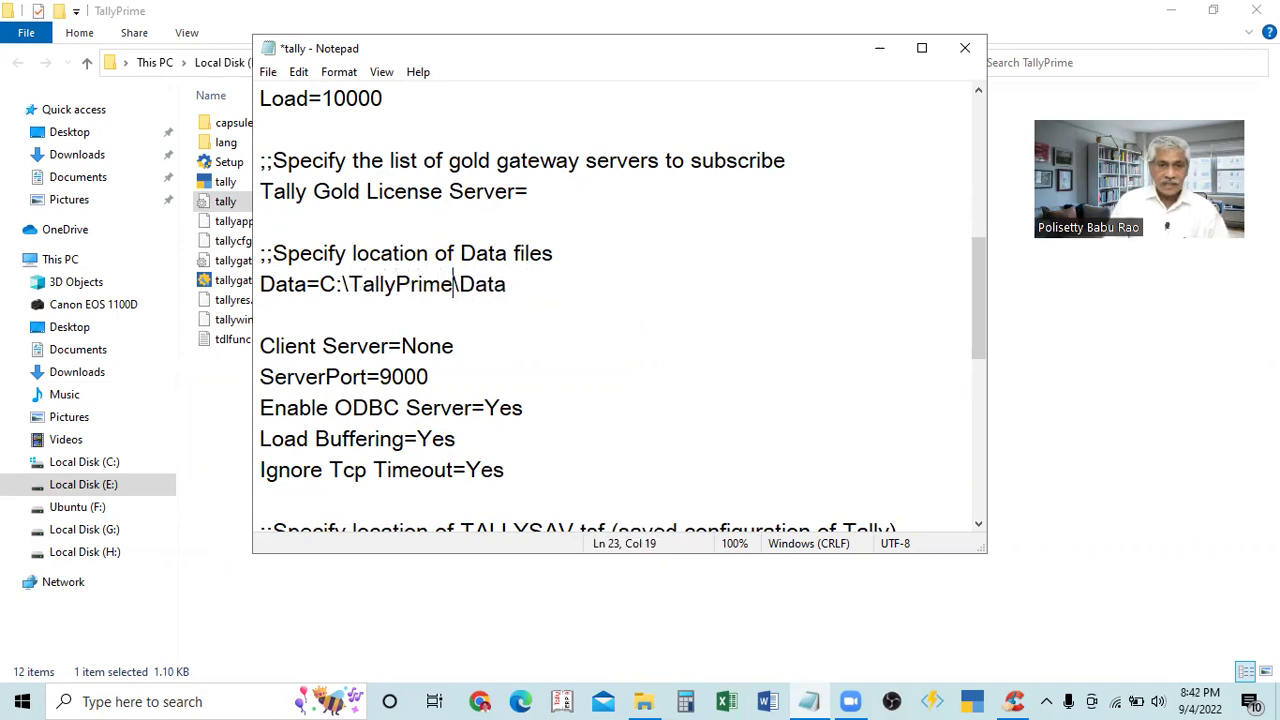
Step: Change the data path's drive letter to E, save the configuration file, and close it and its folder
{"action": "left_click", "coordinate": [345, 287]}
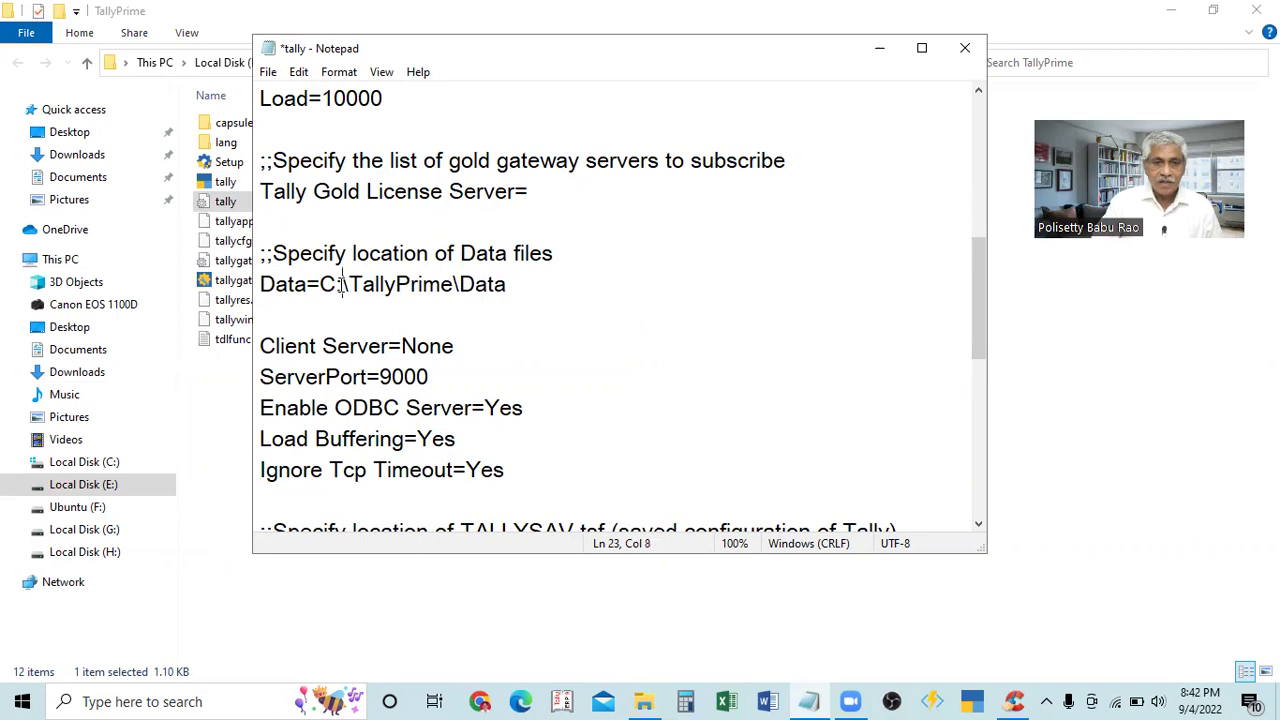
{"action": "key", "text": "Left"}
{"action": "key", "text": "BackSpace"}
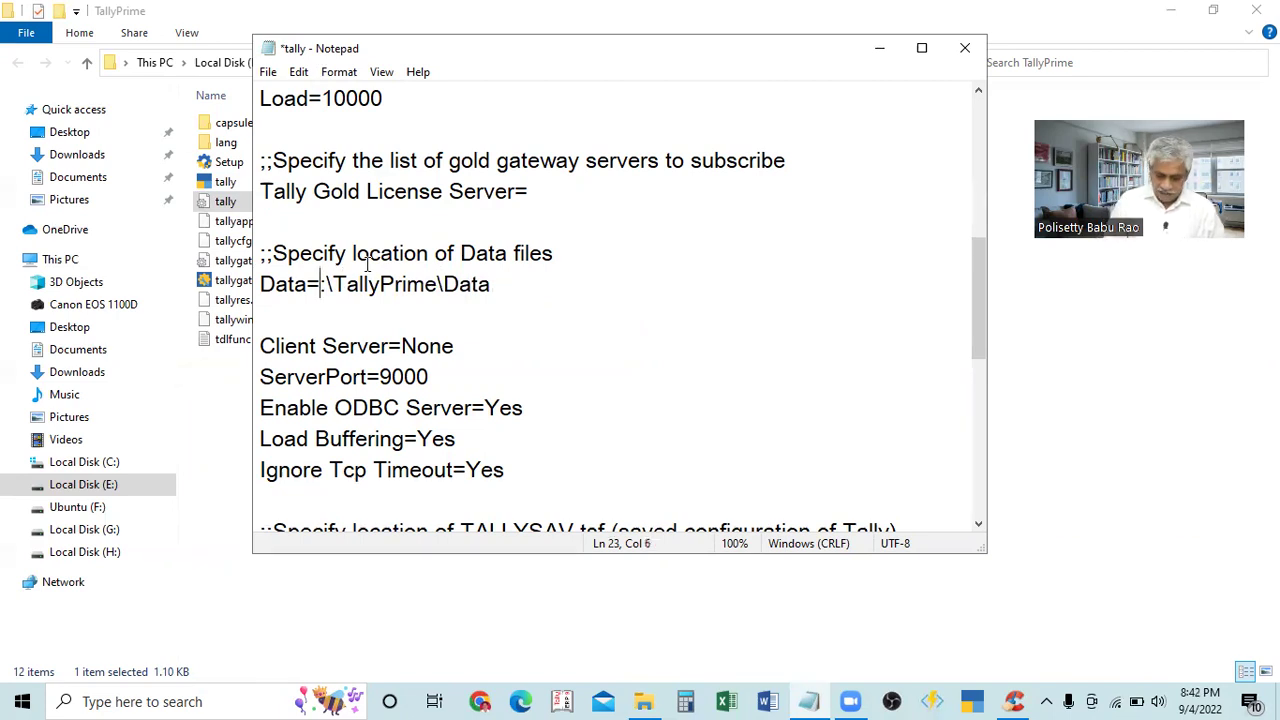
{"action": "type", "text": "E"}
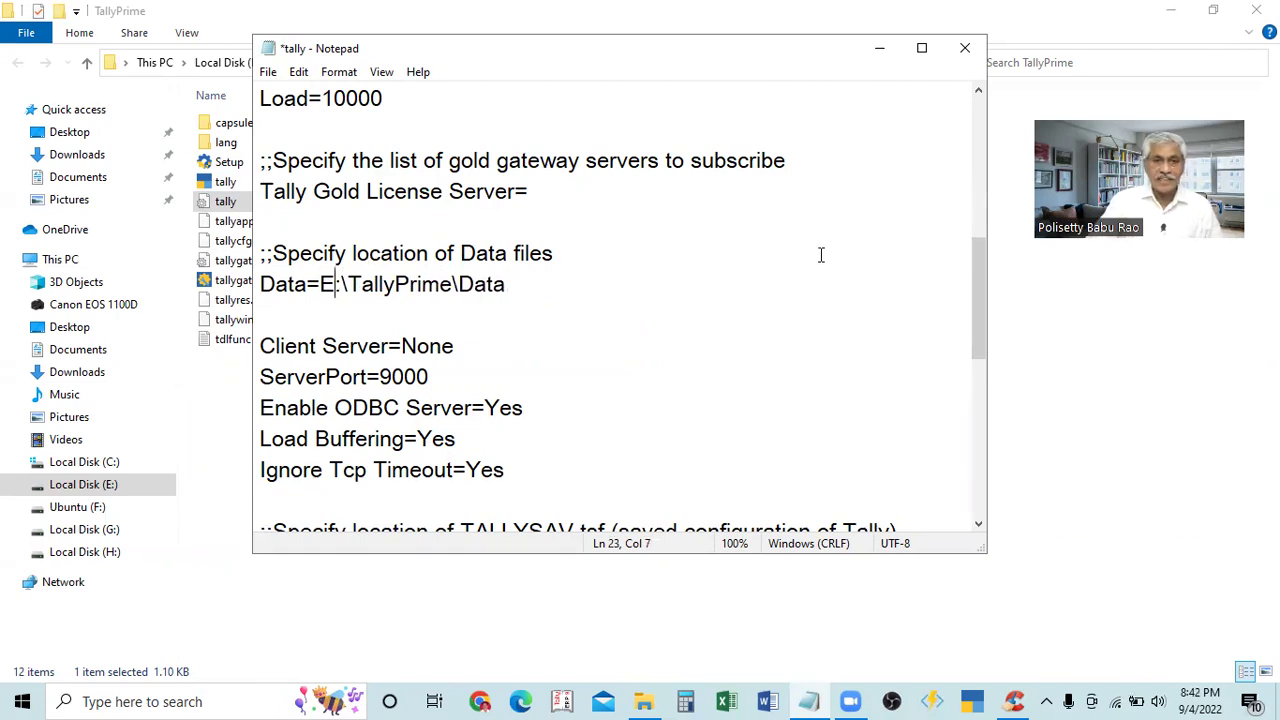
{"action": "key", "text": "ctrl+s"}
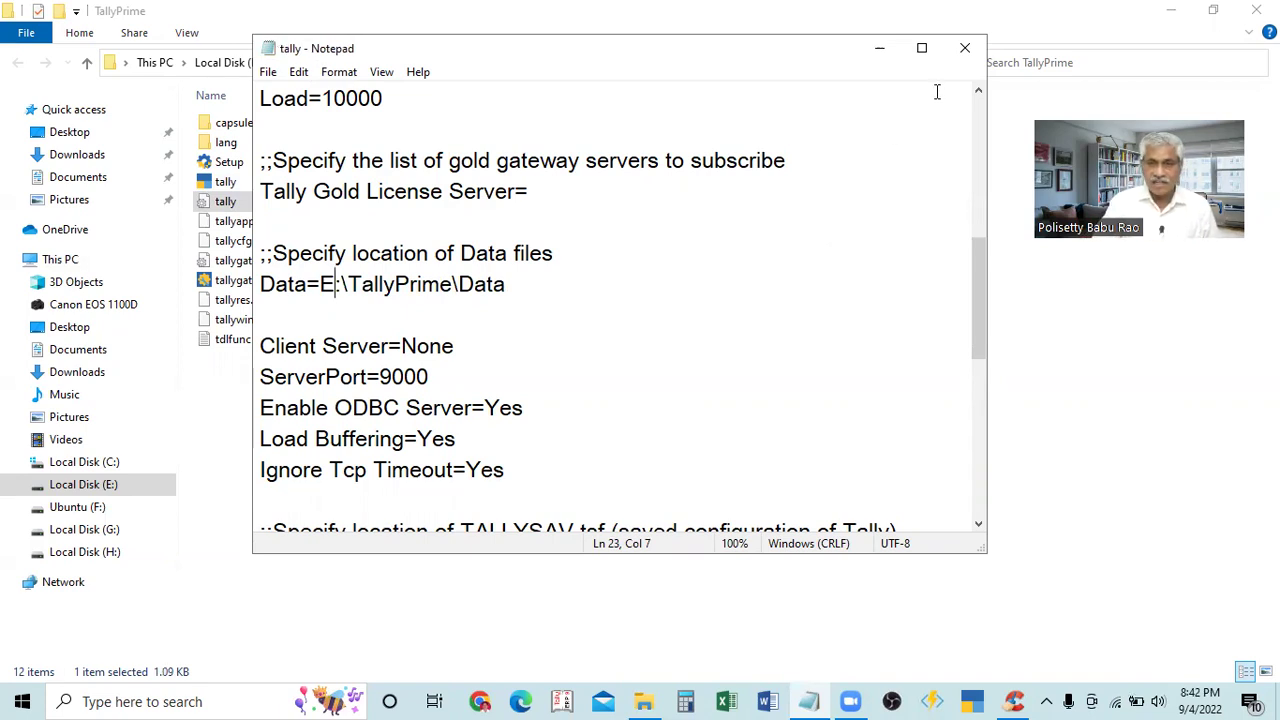
{"action": "left_click", "coordinate": [964, 48]}
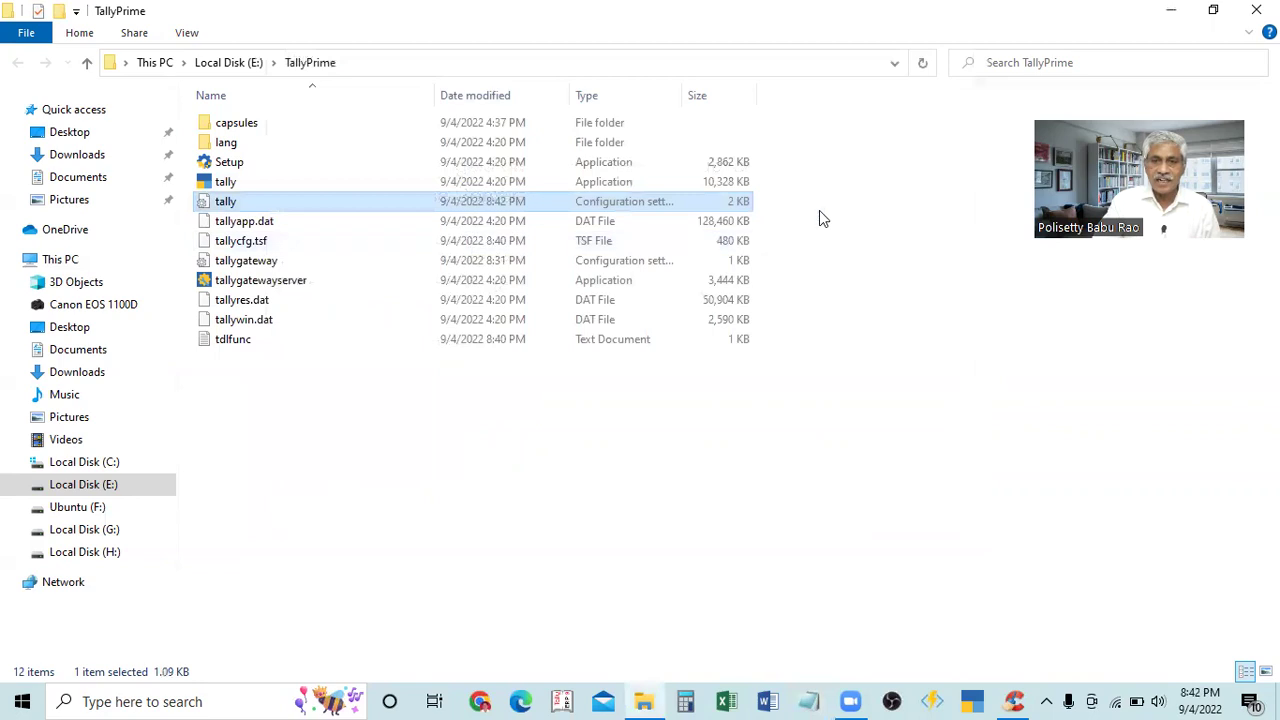
{"action": "left_click", "coordinate": [1256, 10]}
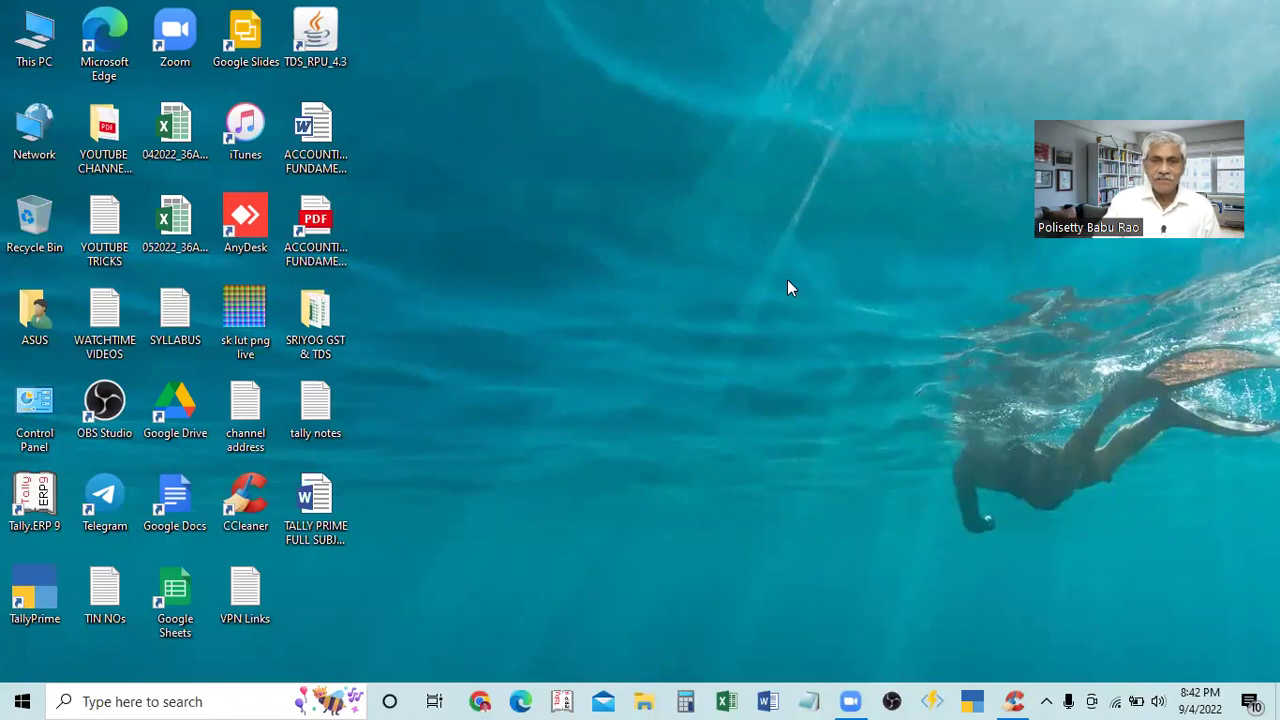
Step: Launch TallyPrime, dismissing the CCleaner window, and continue in Educational Mode
{"action": "left_click", "coordinate": [972, 702]}
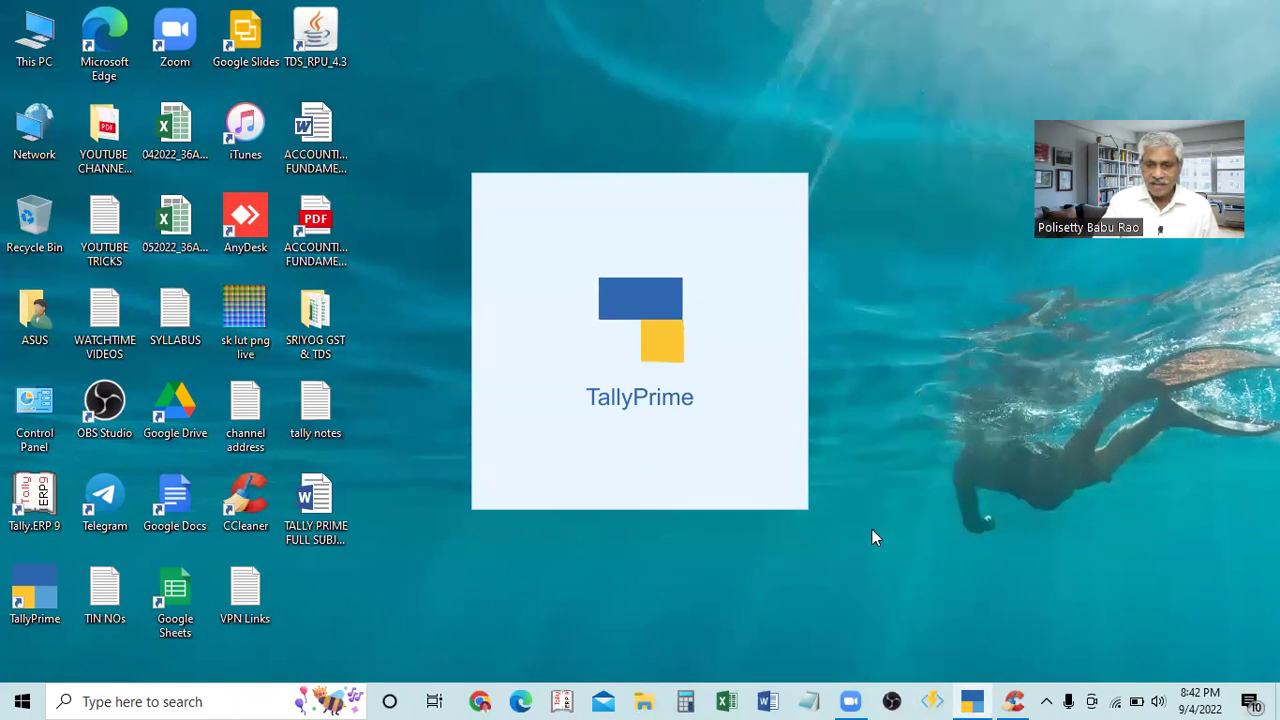
{"action": "left_click", "coordinate": [1013, 701]}
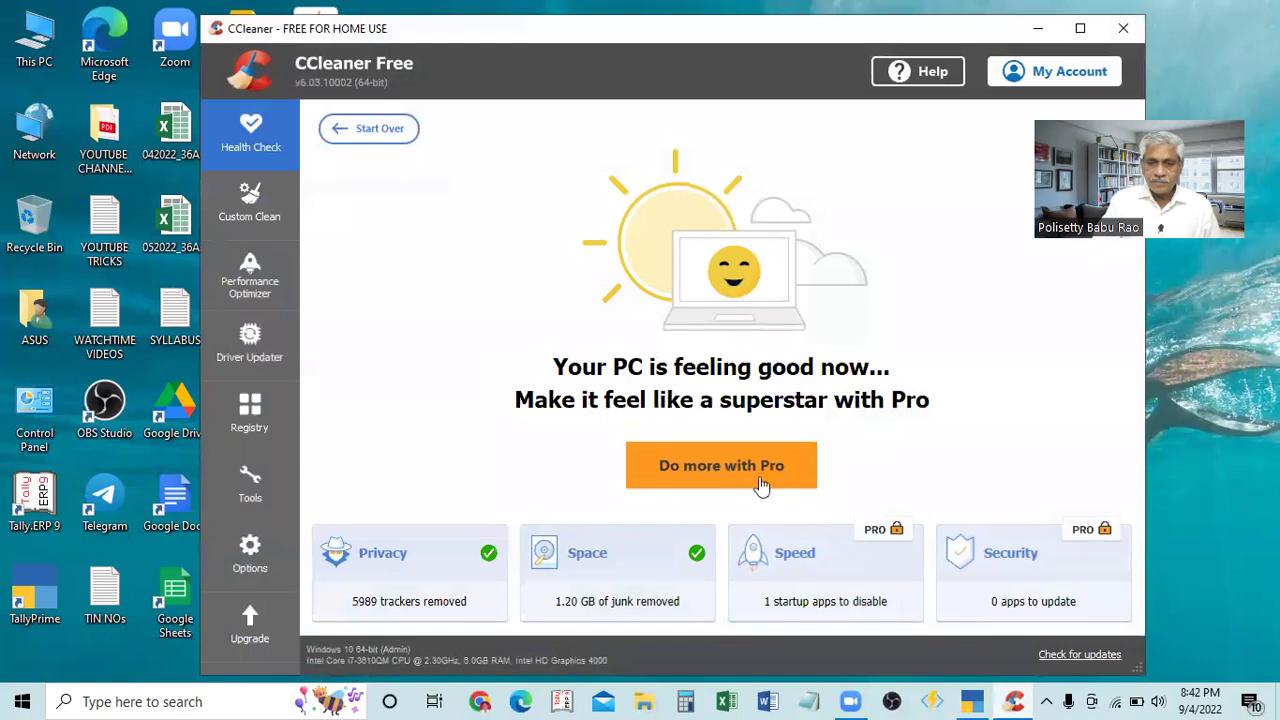
{"action": "left_click", "coordinate": [1123, 28]}
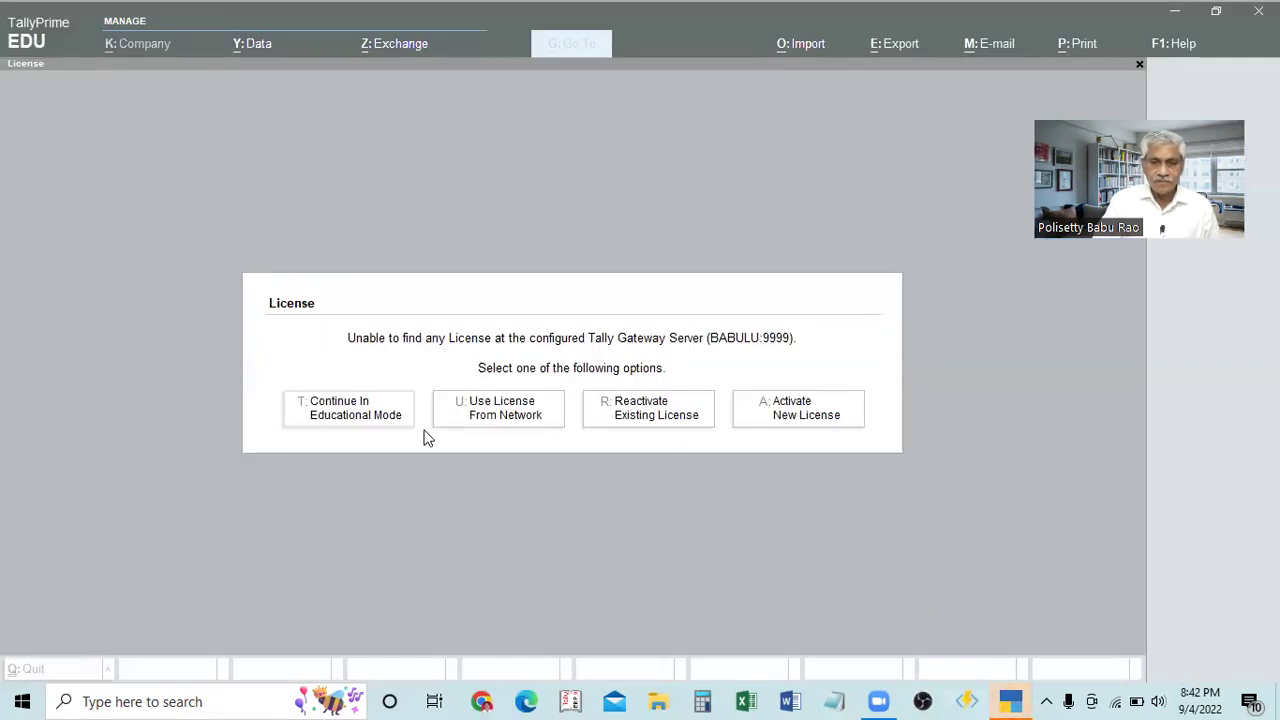
{"action": "left_click", "coordinate": [366, 426]}
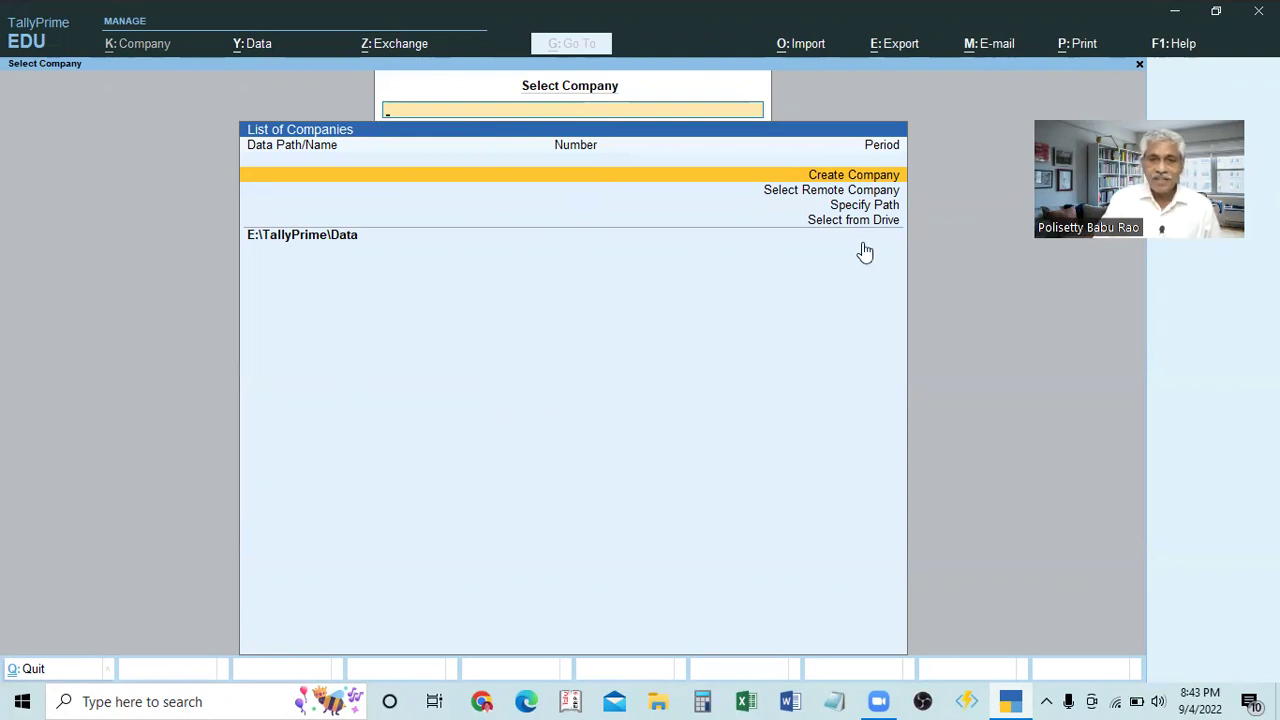
Step: Quit TallyPrime and open the TALLY PRIME FULL SUBJECT document in Word at the Features/Advantages of Tally Prime section
{"action": "key", "text": "Escape"}
{"action": "key", "text": "Return"}
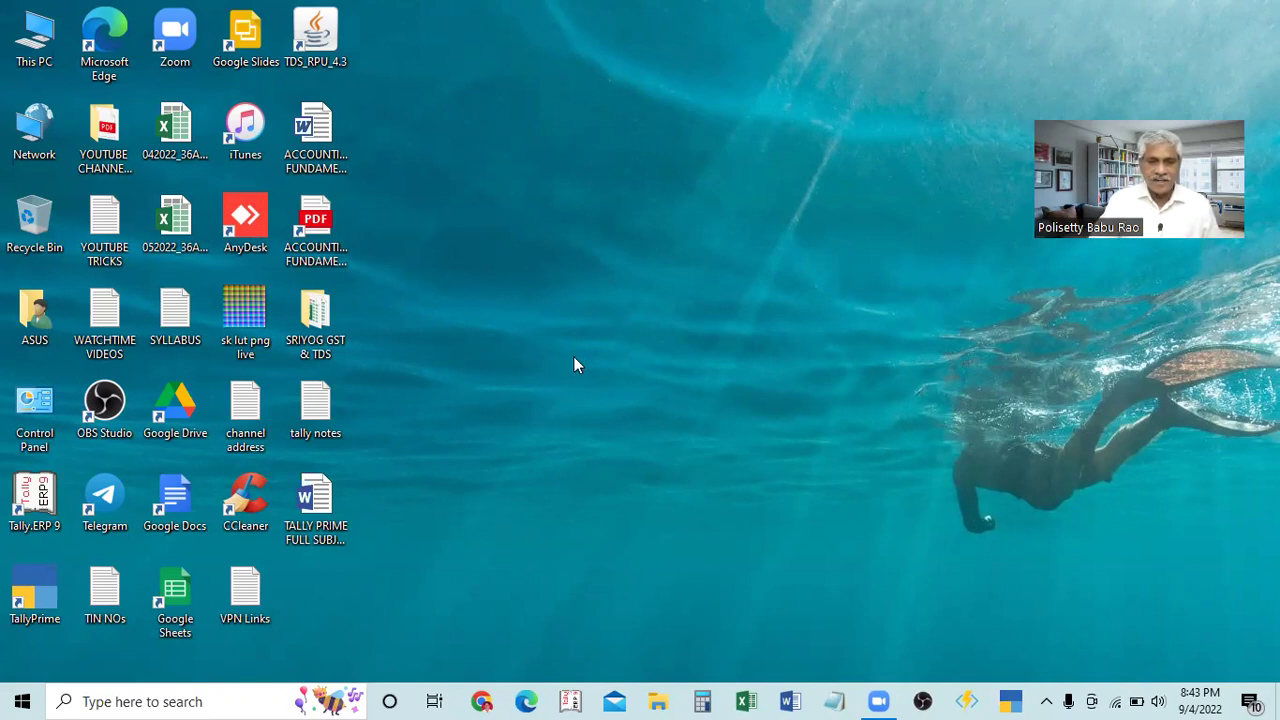
{"action": "double_click", "coordinate": [313, 500]}
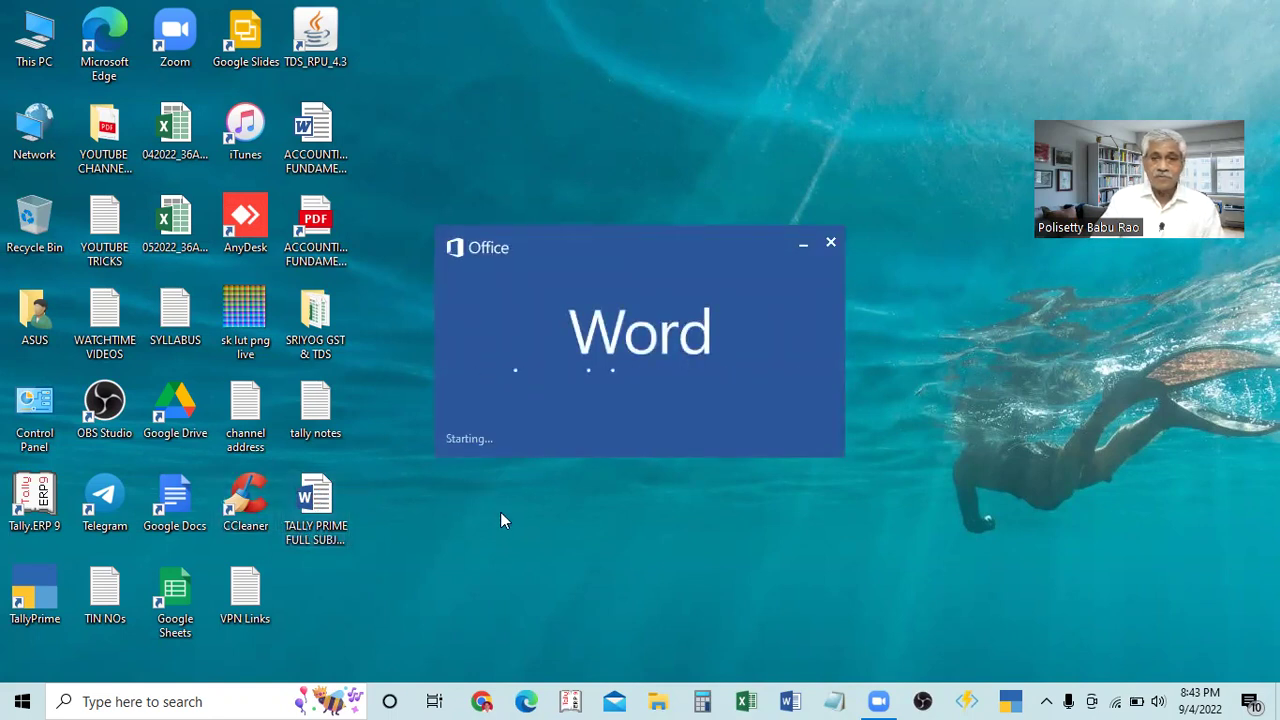
{"action": "scroll", "coordinate": [503, 512], "scroll_direction": "down", "scroll_amount": 15}
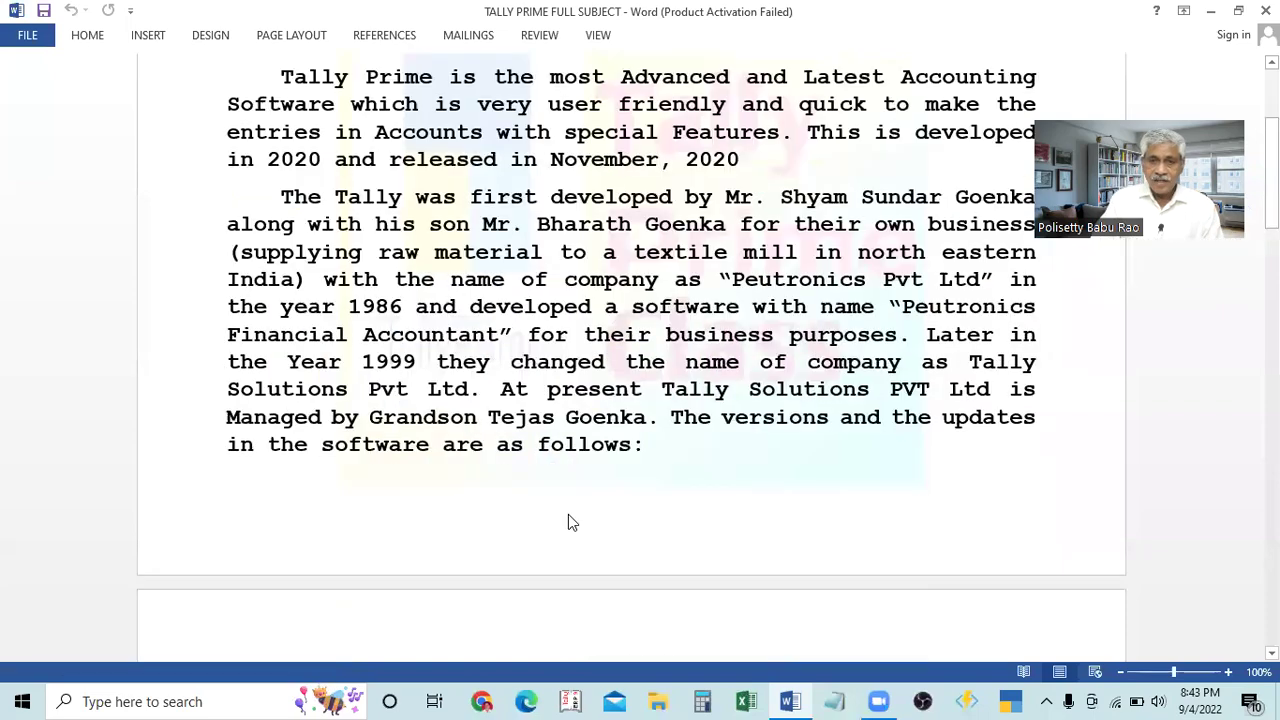
{"action": "scroll", "coordinate": [783, 512], "scroll_direction": "down", "scroll_amount": 10}
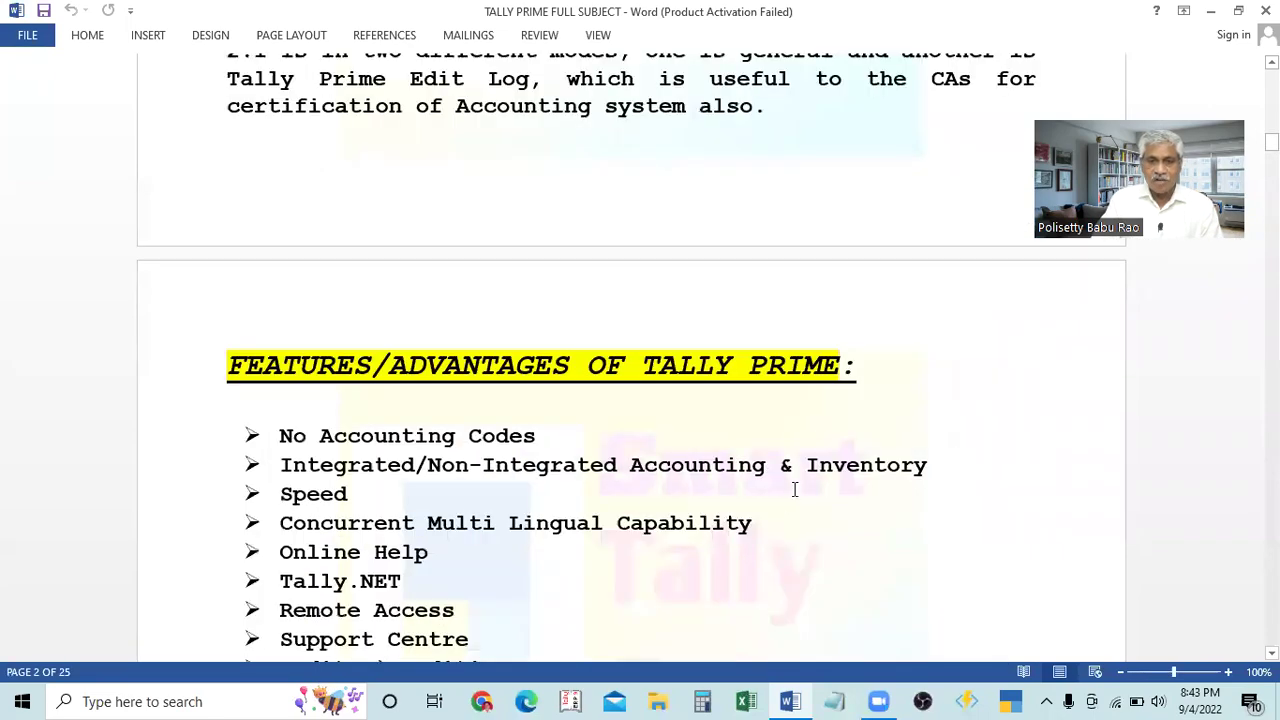
Step: Dismiss the Office activation window and go over topics 1 to 3 of the Tally Prime syllabus index, covering installation, activation and reactivation
{"action": "scroll", "coordinate": [785, 475], "scroll_direction": "down", "scroll_amount": 5}
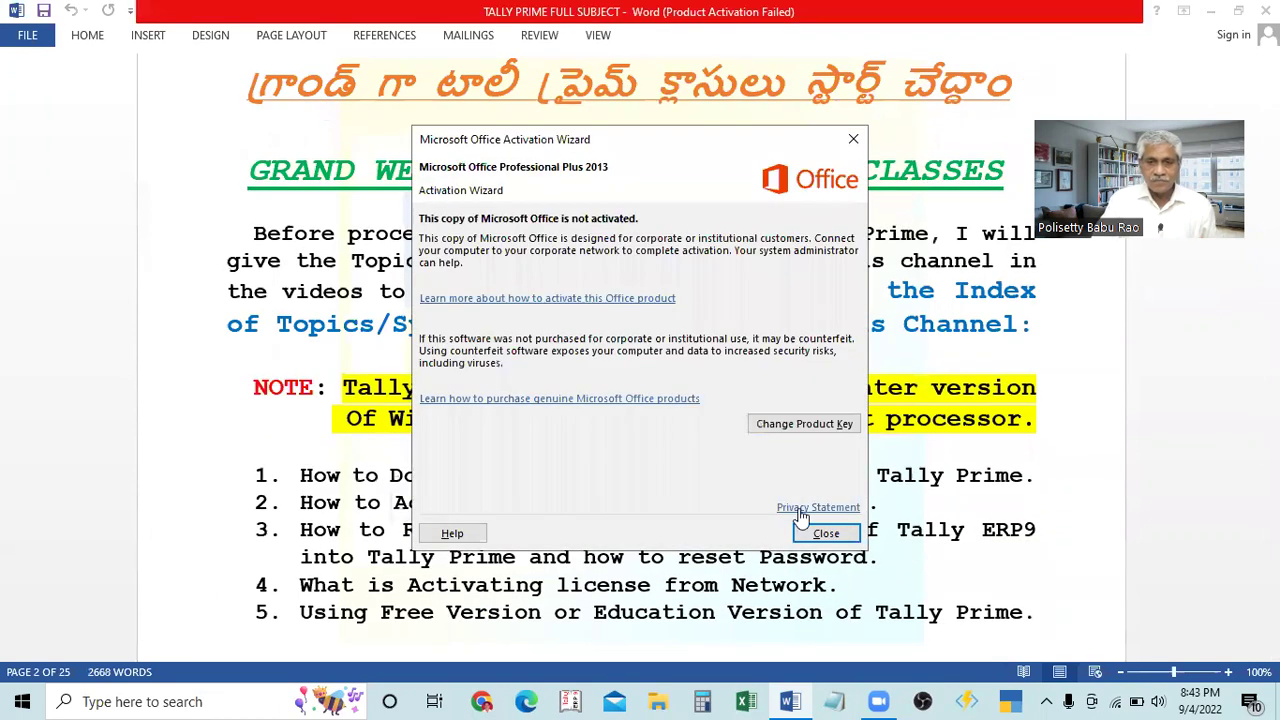
{"action": "left_click", "coordinate": [824, 533]}
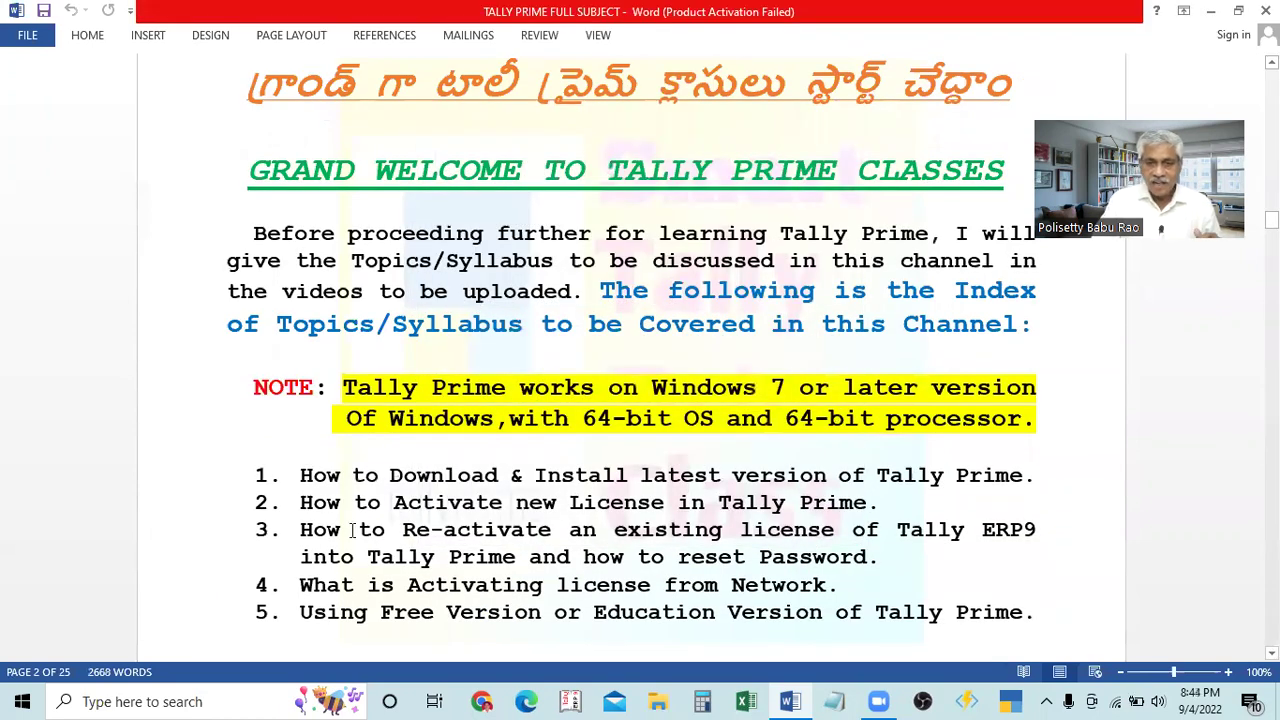
{"action": "left_click_drag", "start_coordinate": [298, 478], "coordinate": [682, 477]}
{"action": "key", "text": "Left"}
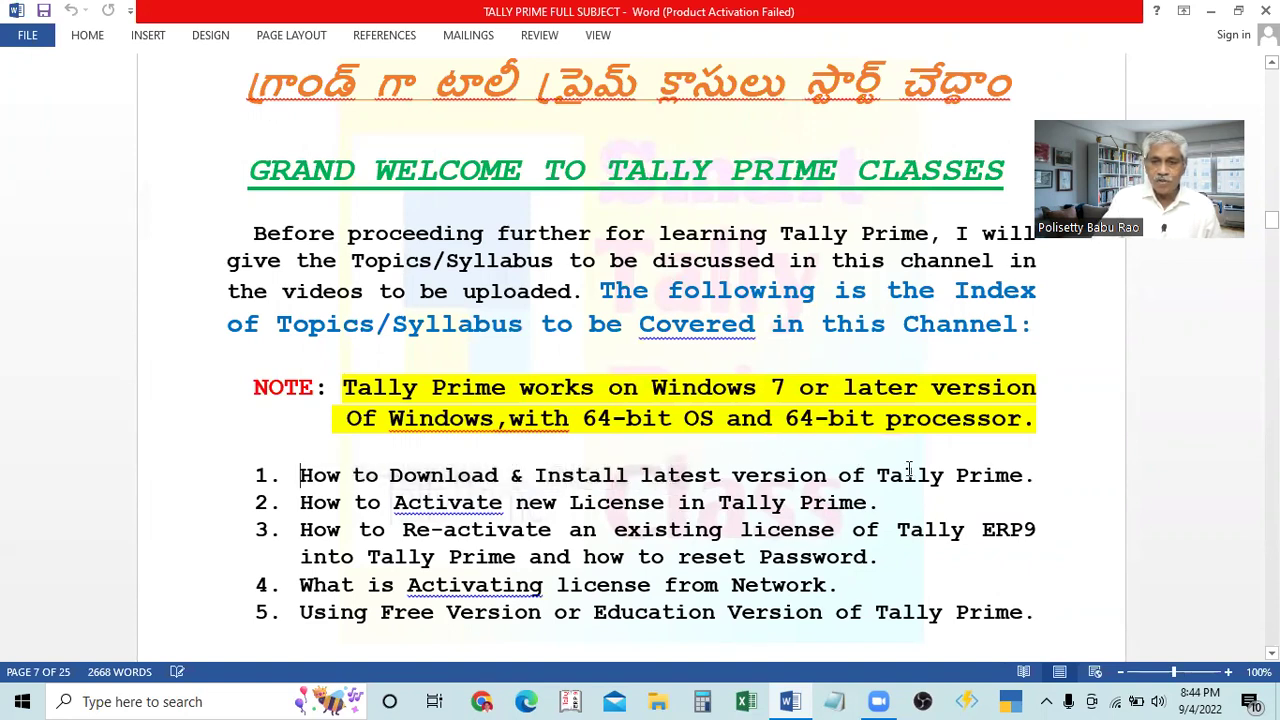
{"action": "triple_click", "coordinate": [1022, 474]}
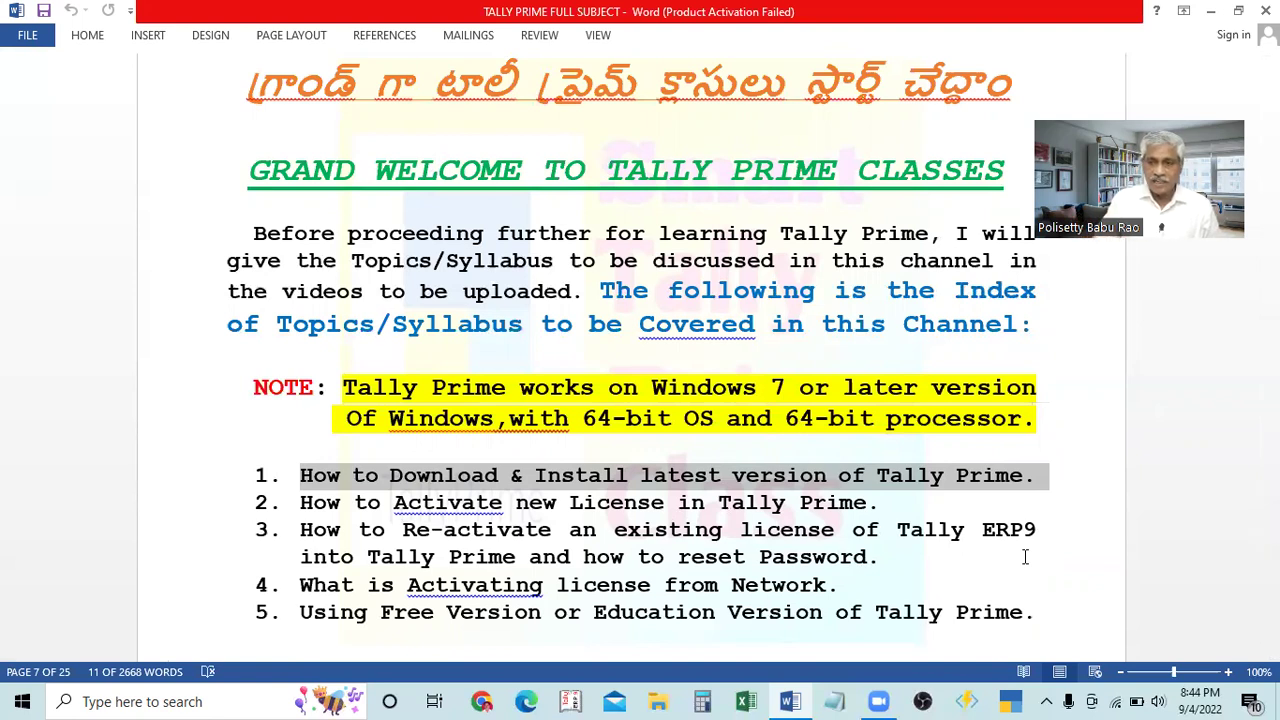
{"action": "left_click_drag", "start_coordinate": [296, 503], "coordinate": [895, 500]}
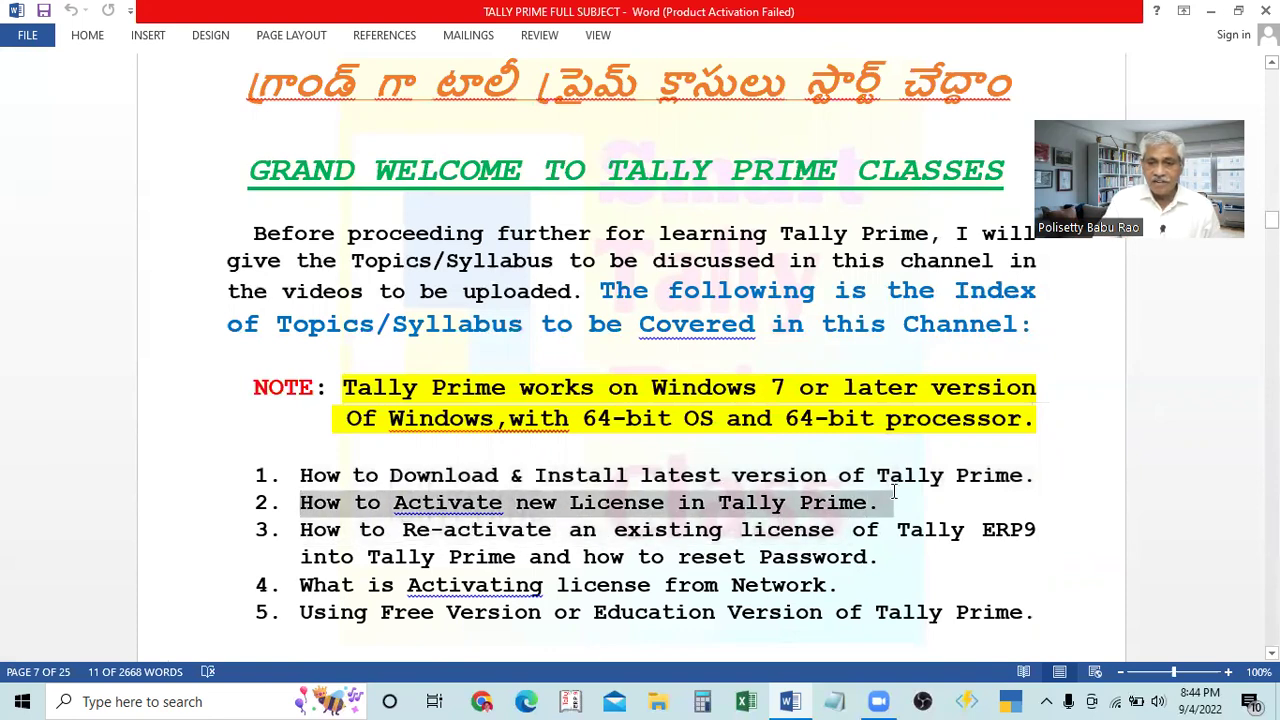
{"action": "left_click_drag", "start_coordinate": [300, 530], "coordinate": [1068, 516]}
{"action": "left_click", "coordinate": [1068, 516]}
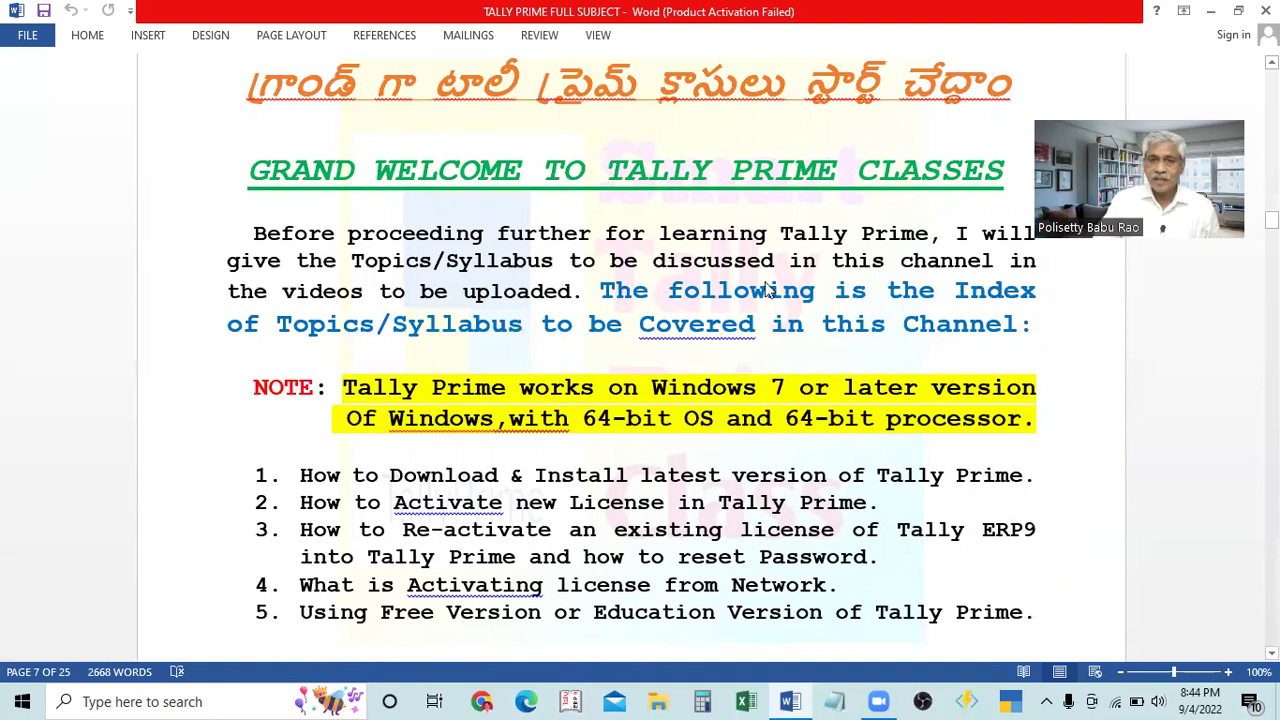
Step: Switch to TallyPrime, restart it with Administrator rights to view the Activate New License form, and leave the form without entering anything
{"action": "key", "text": "super+d"}
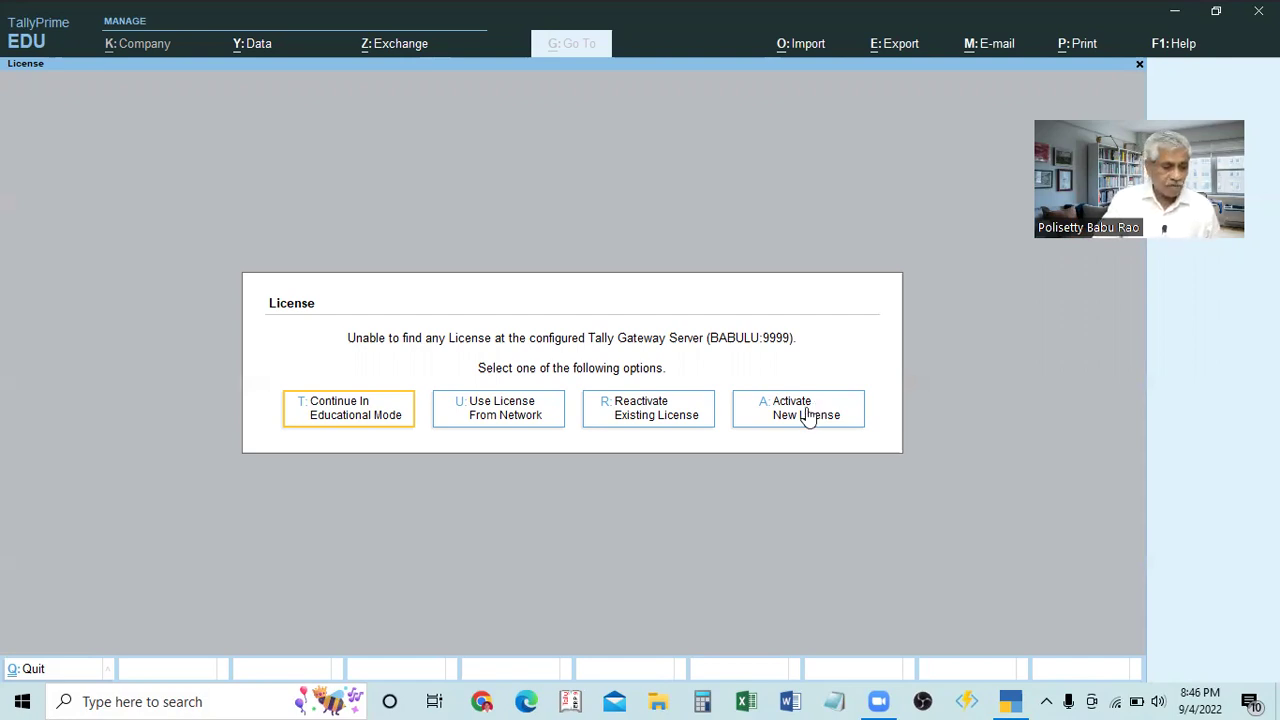
{"action": "left_click", "coordinate": [807, 414]}
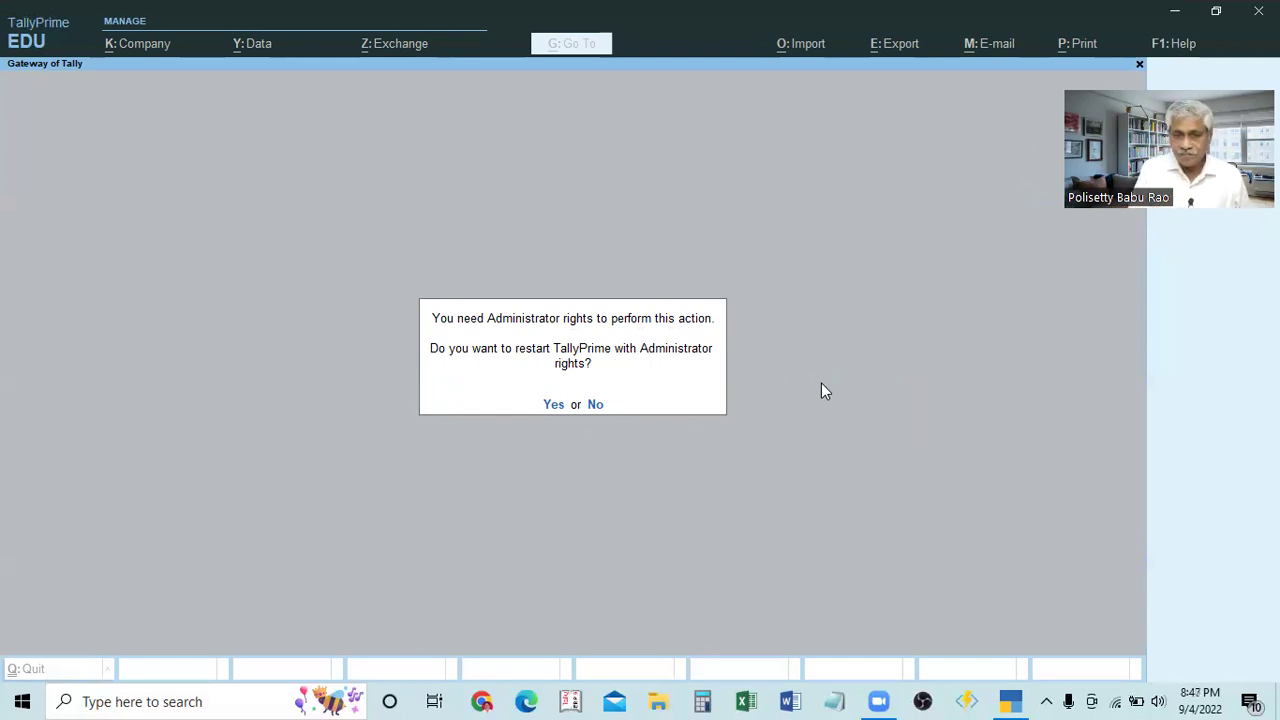
{"action": "left_click", "coordinate": [553, 405]}
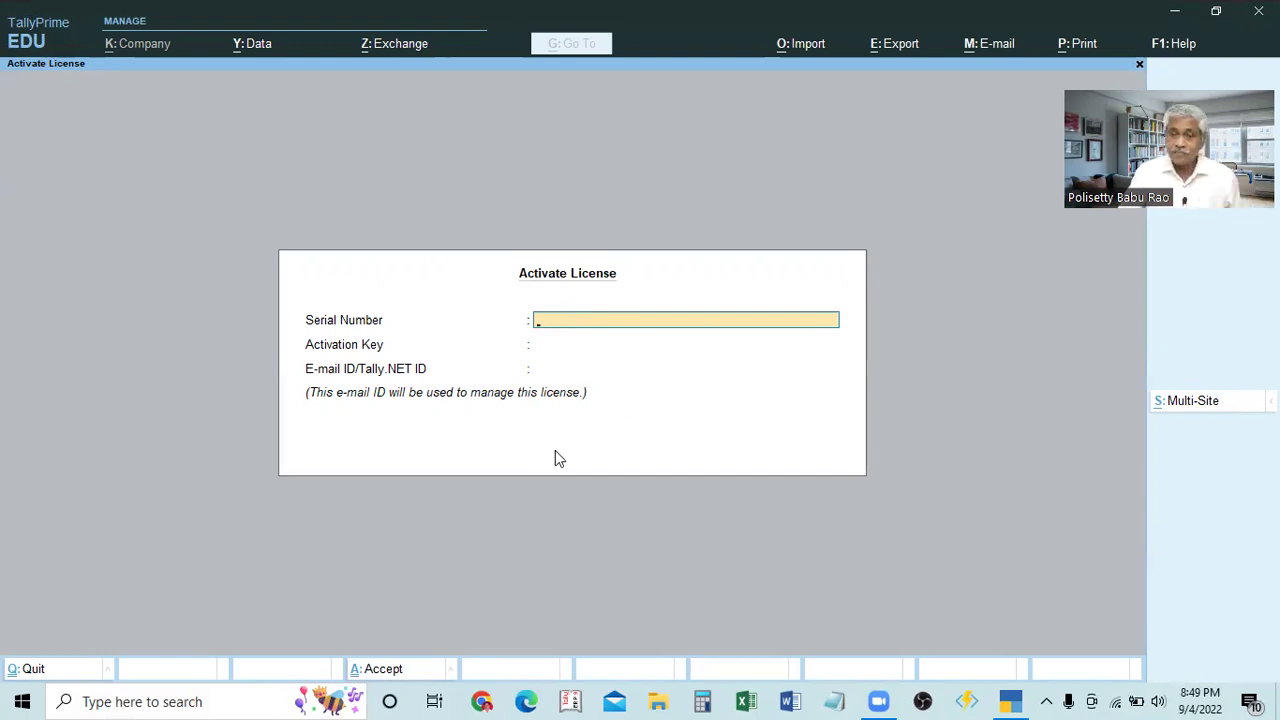
{"action": "key", "text": "Escape"}
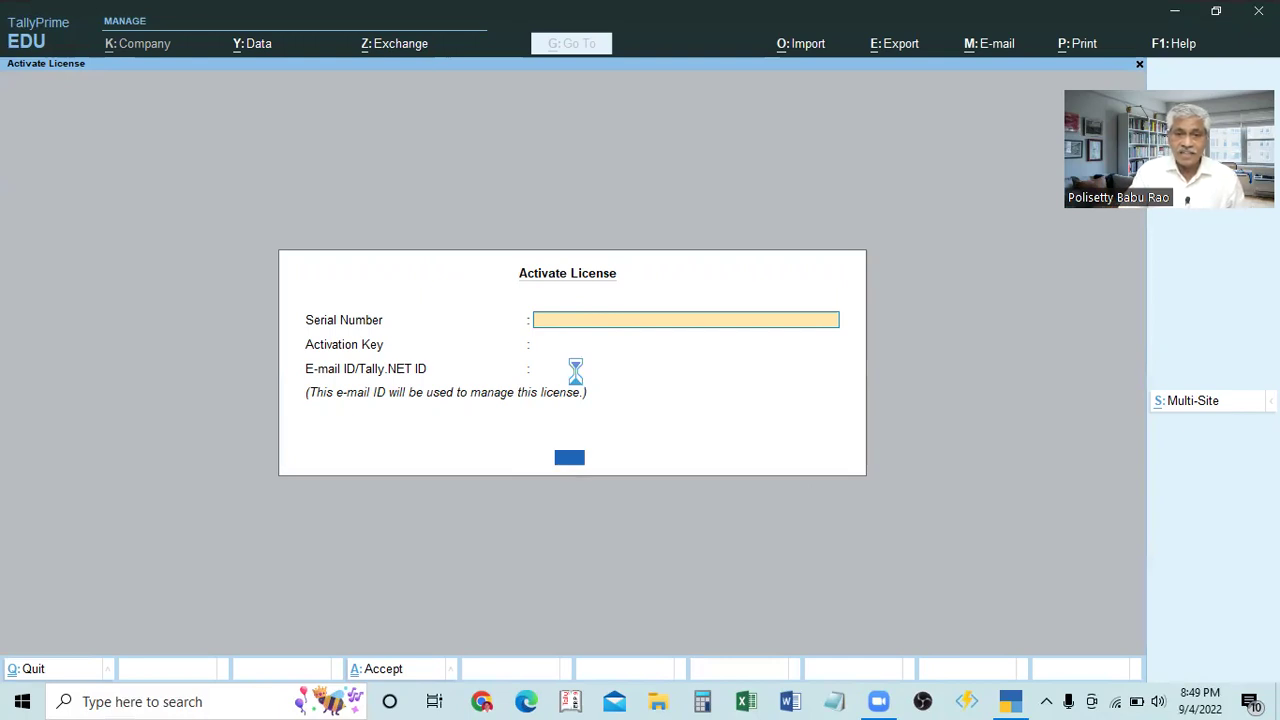
Step: Continue in Educational Mode to view the Select Company list, and quit TallyPrime
{"action": "left_click", "coordinate": [350, 420]}
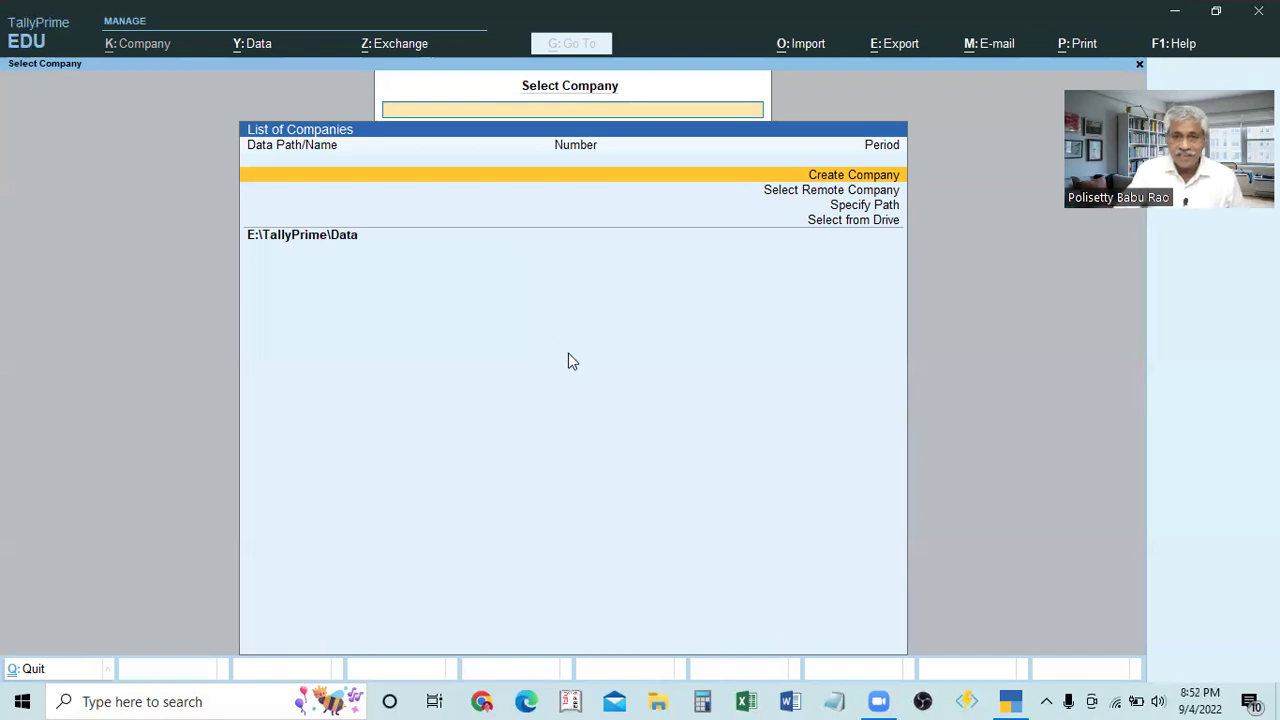
{"action": "key", "text": "Escape"}
{"action": "key", "text": "Escape"}
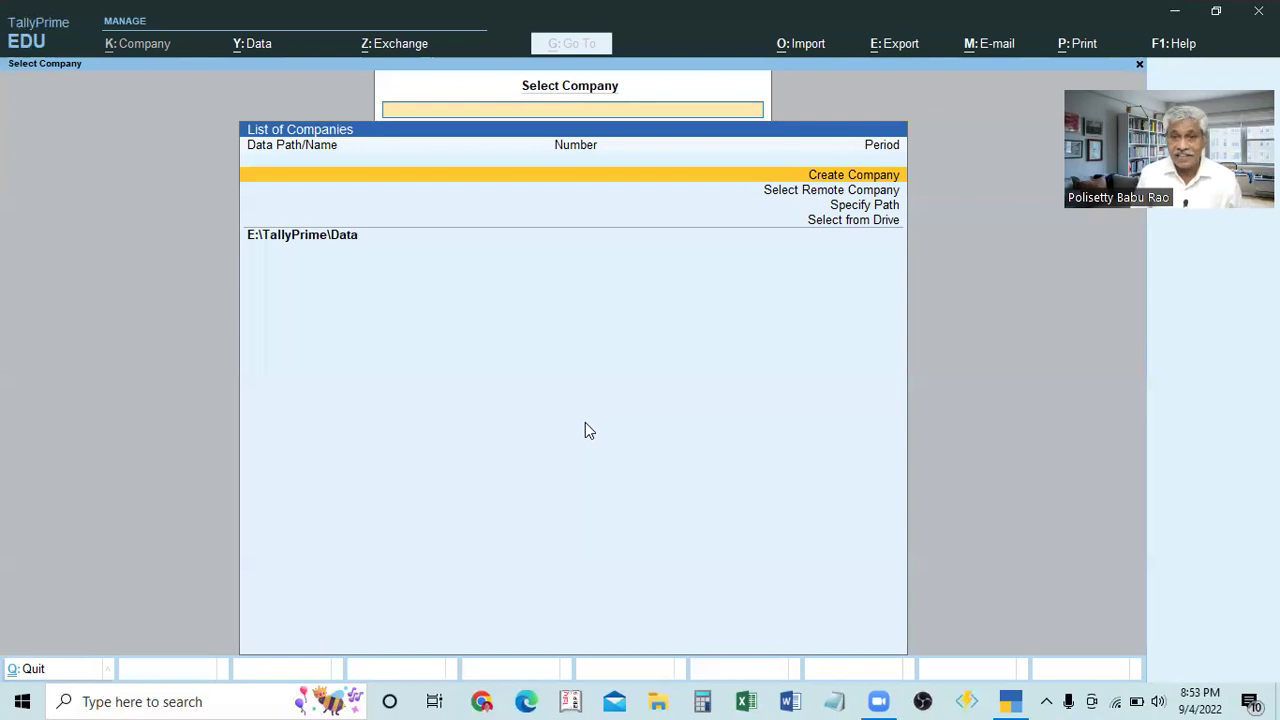
{"action": "key", "text": "Escape"}
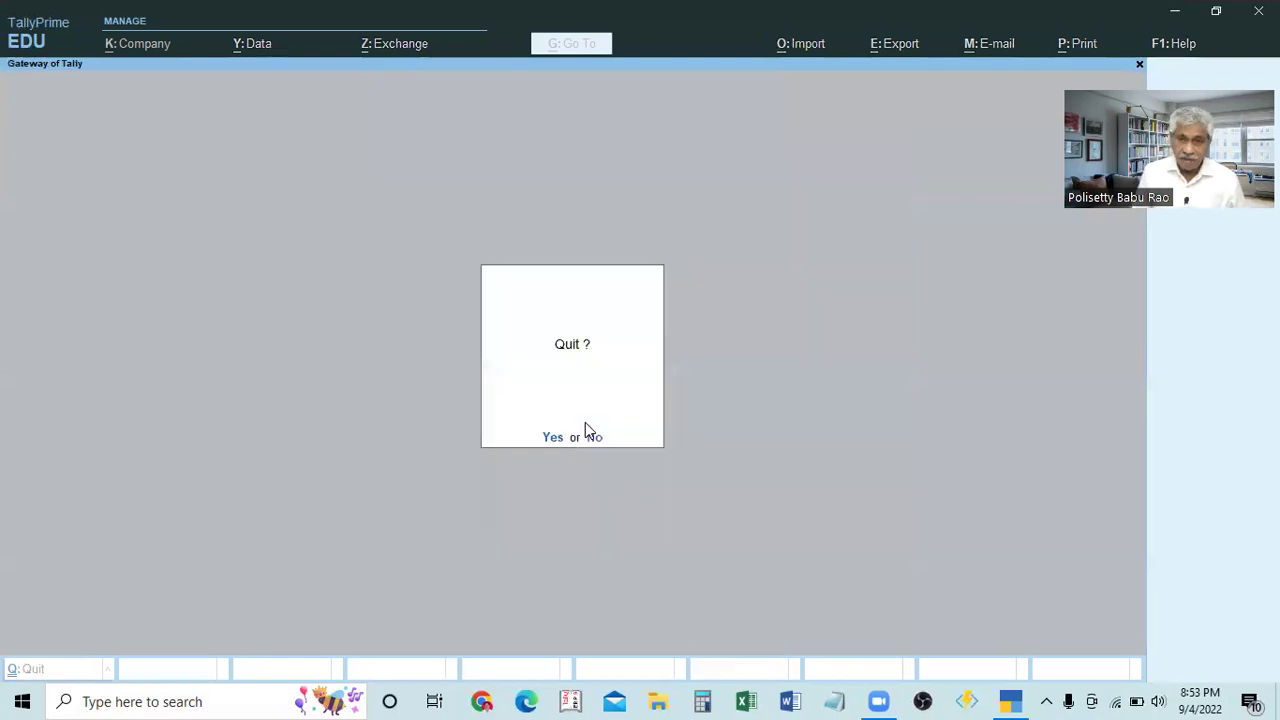
{"action": "key", "text": "Return"}
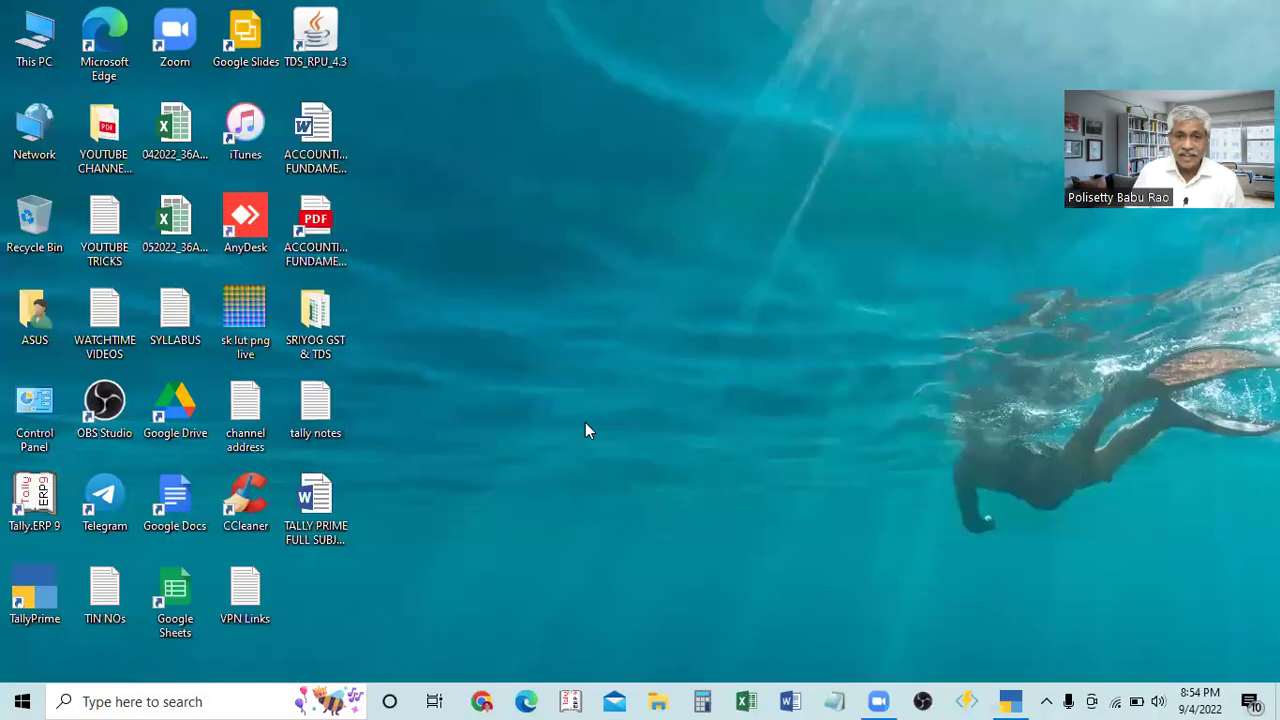
Step: Relaunch TallyPrime to the company list and quit it again
{"action": "left_click", "coordinate": [1010, 701]}
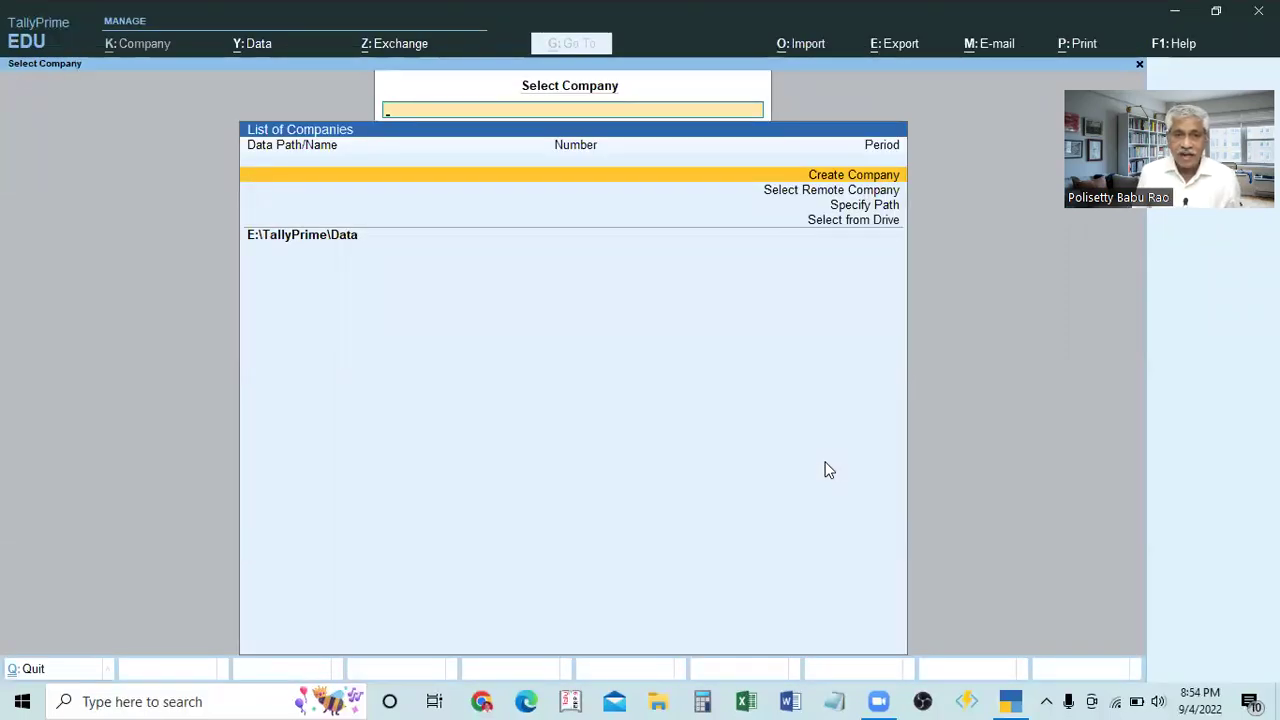
{"action": "key", "text": "Escape"}
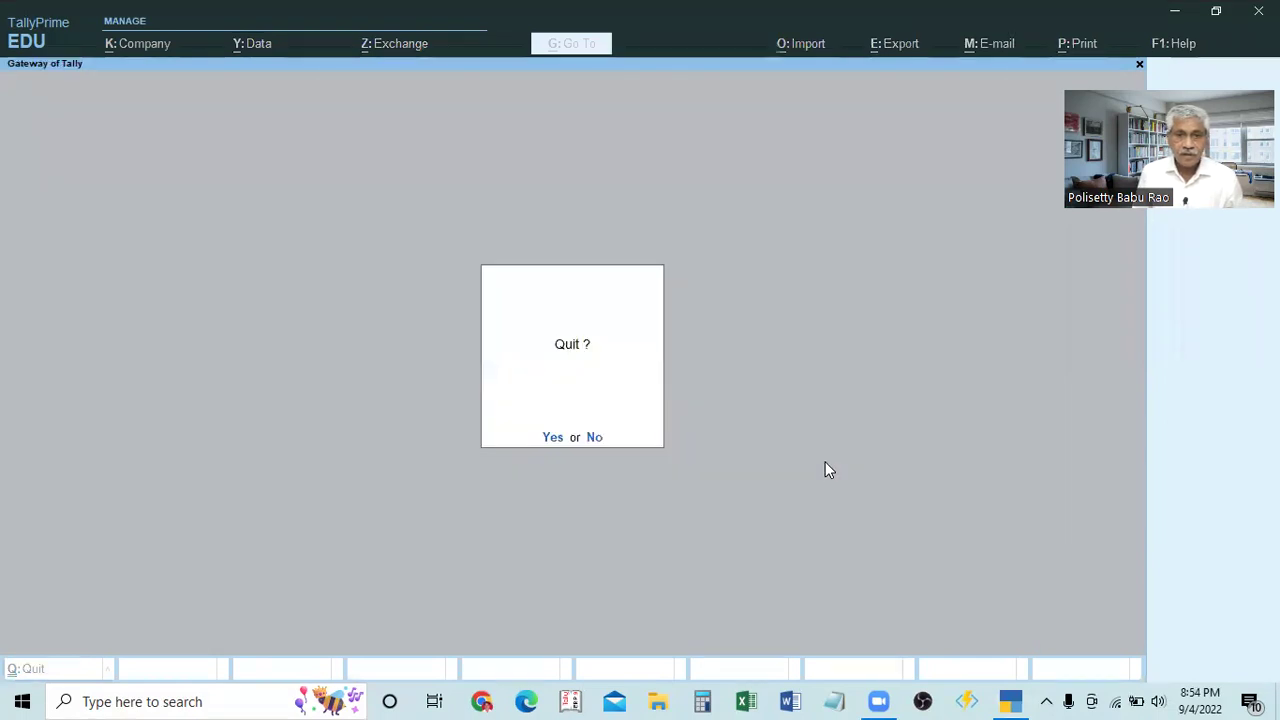
{"action": "key", "text": "n"}
{"action": "key", "text": "Escape"}
{"action": "key", "text": "y"}
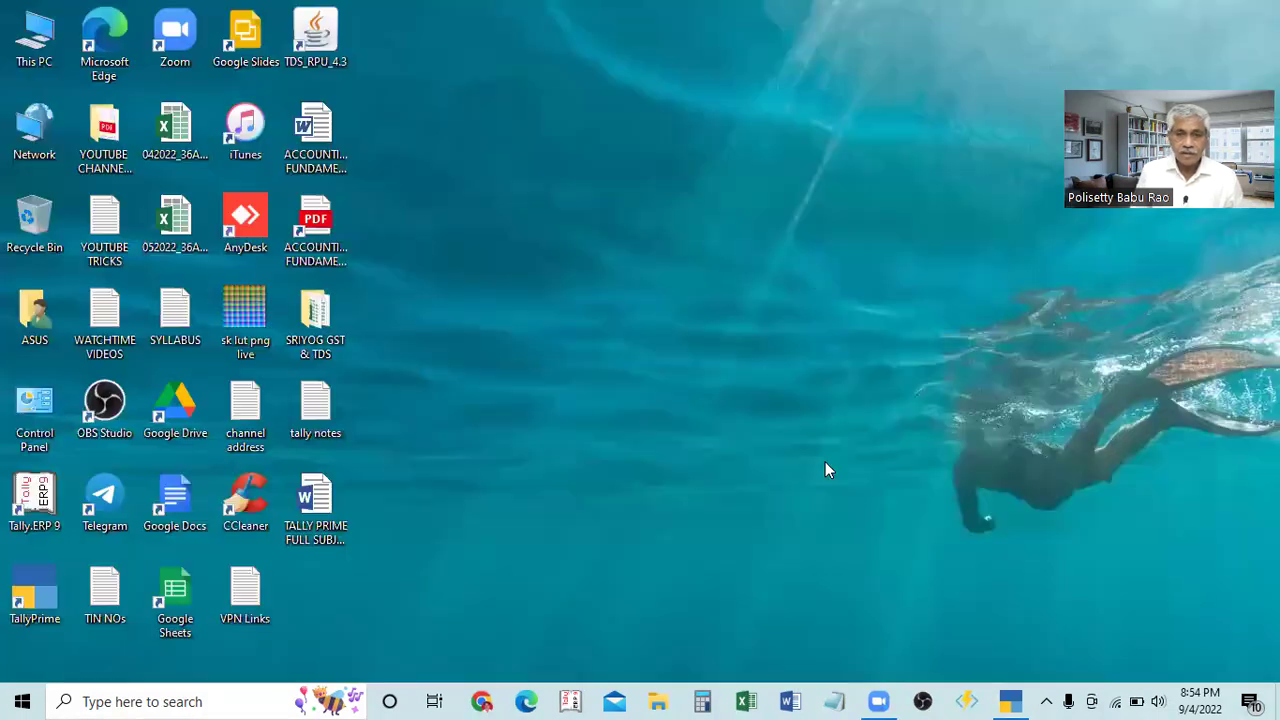
Step: Launch TallyPrime from the desktop and open the Reactivate Existing License form, restarting with Administrator rights
{"action": "left_click", "coordinate": [47, 600]}
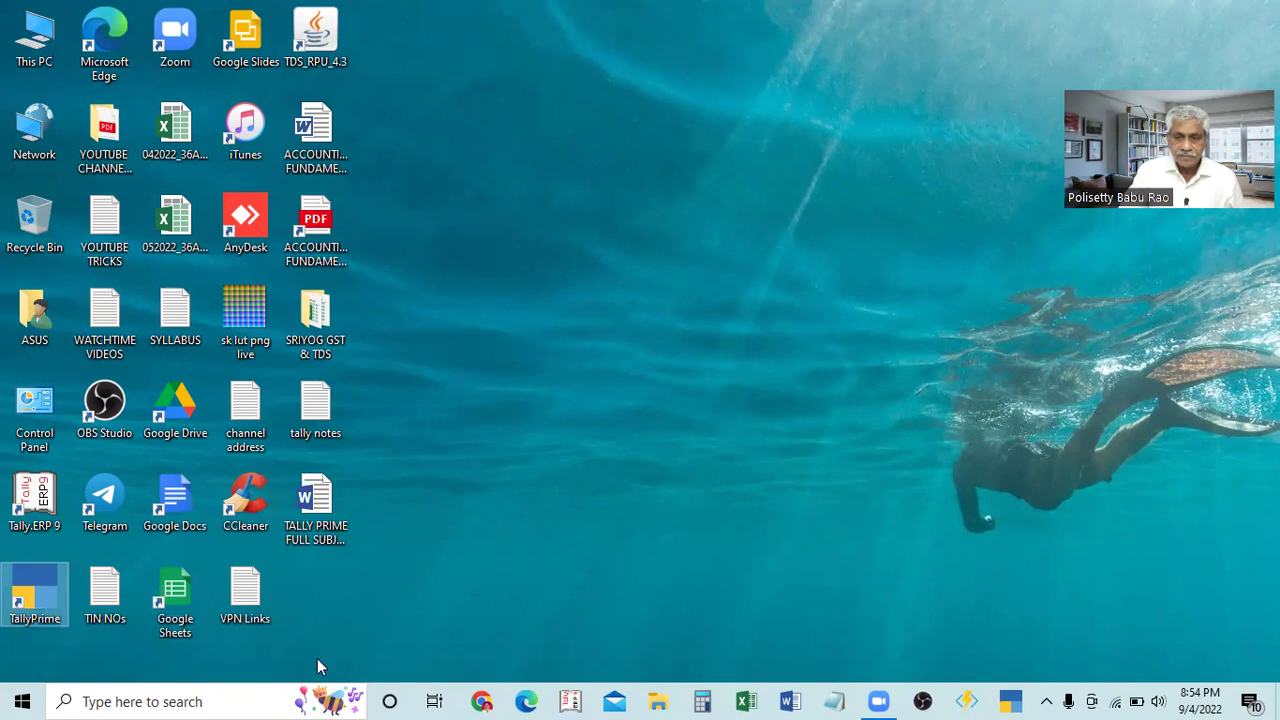
{"action": "double_click", "coordinate": [50, 603]}
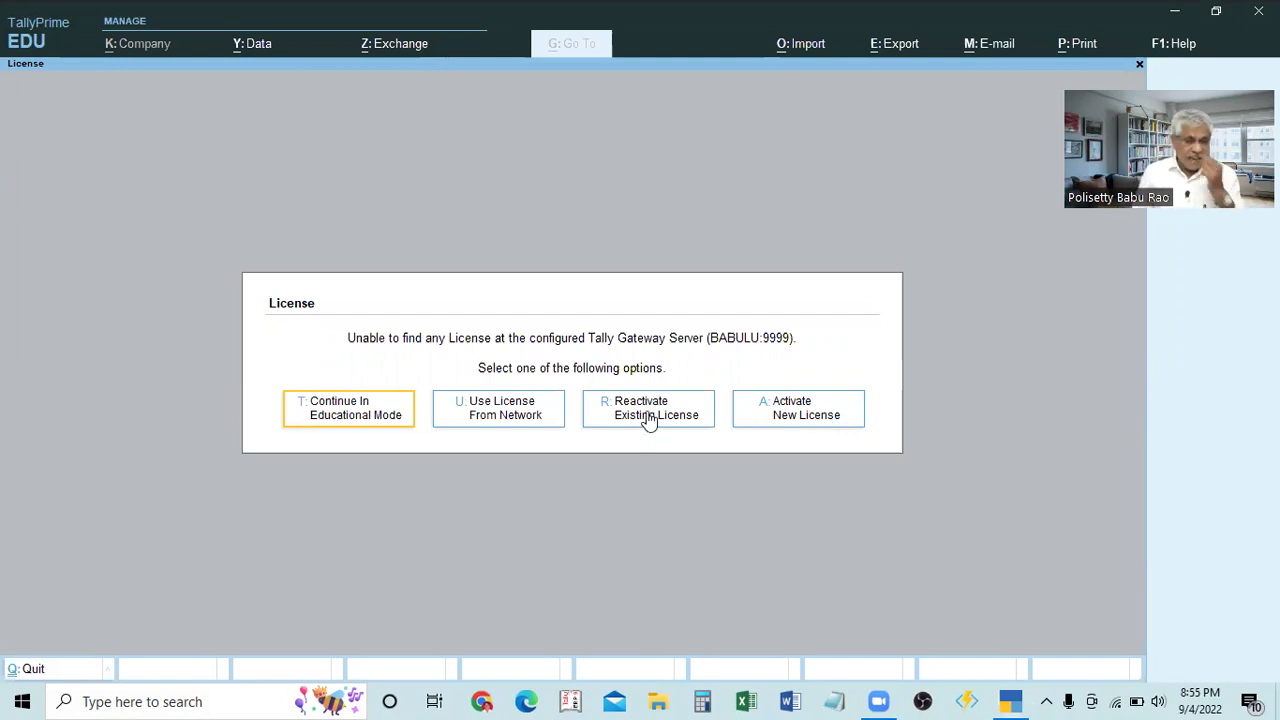
{"action": "left_click", "coordinate": [340, 698]}
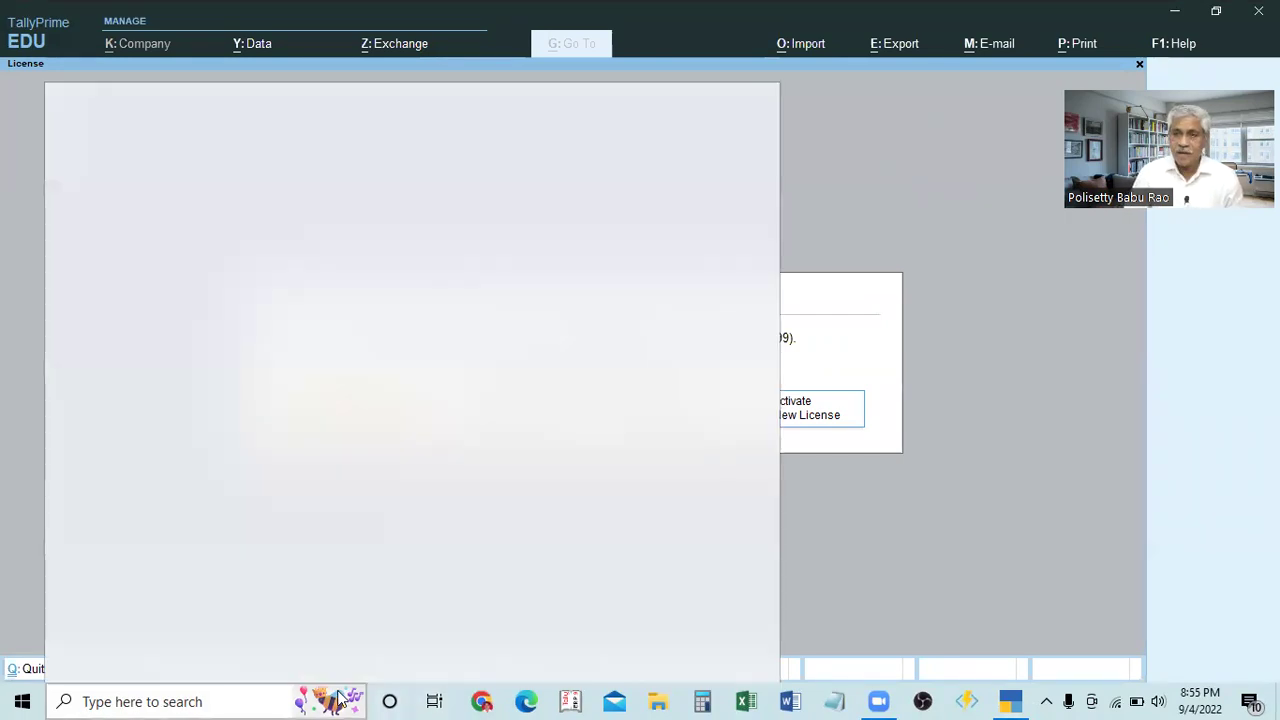
{"action": "left_click", "coordinate": [896, 485]}
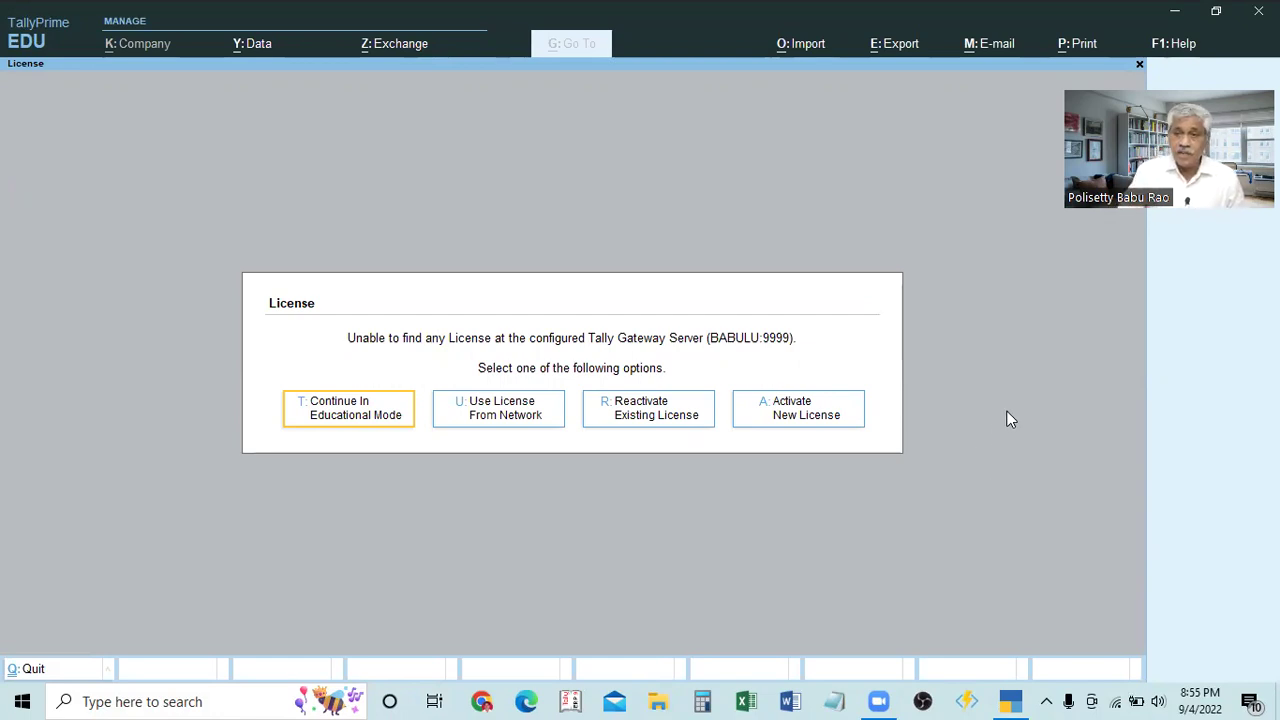
{"action": "left_click", "coordinate": [648, 420]}
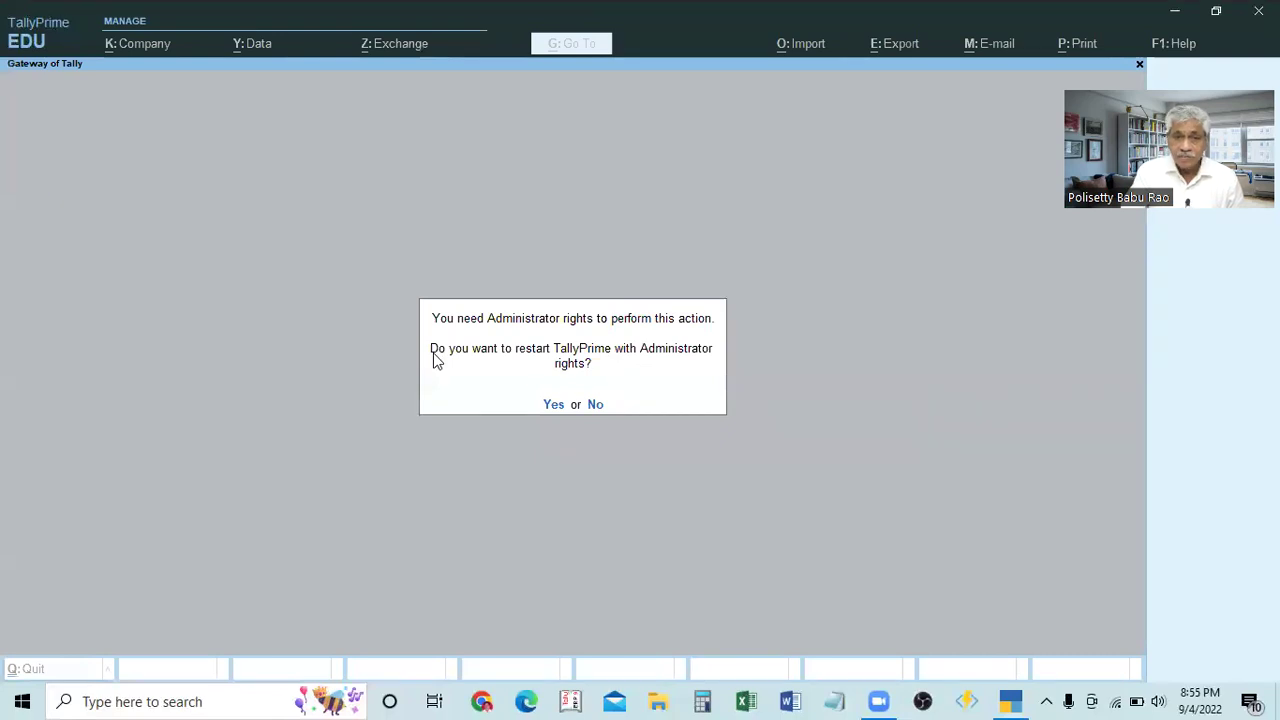
{"action": "left_click", "coordinate": [552, 405]}
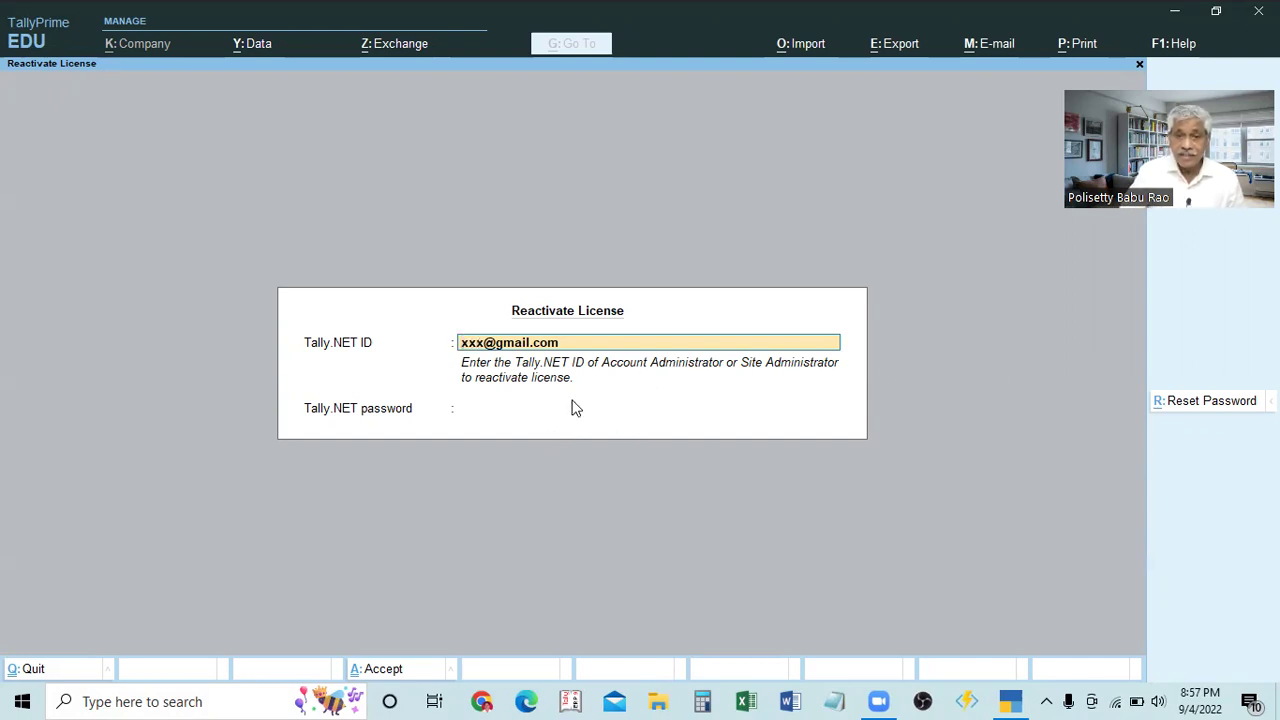
Step: Go through the Reset Password form for the Tally.NET ID, clear the ID in the reactivation form and leave it
{"action": "left_click", "coordinate": [504, 414]}
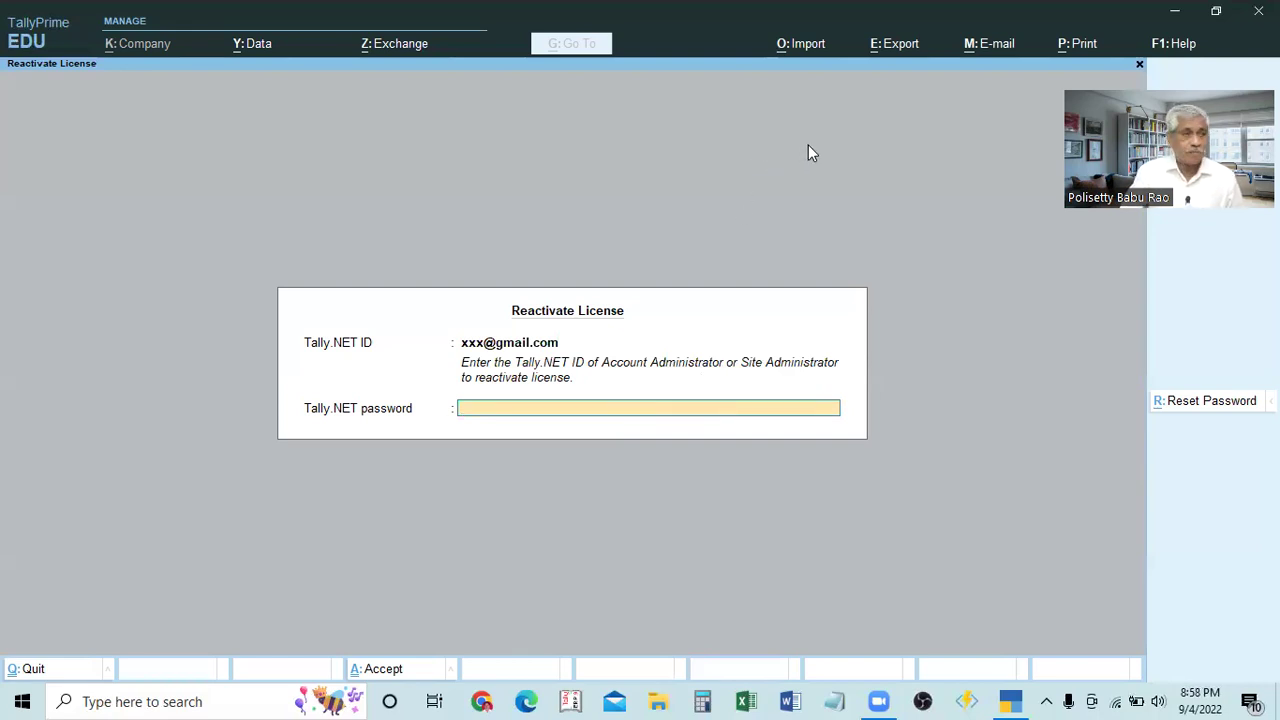
{"action": "left_click", "coordinate": [1211, 401]}
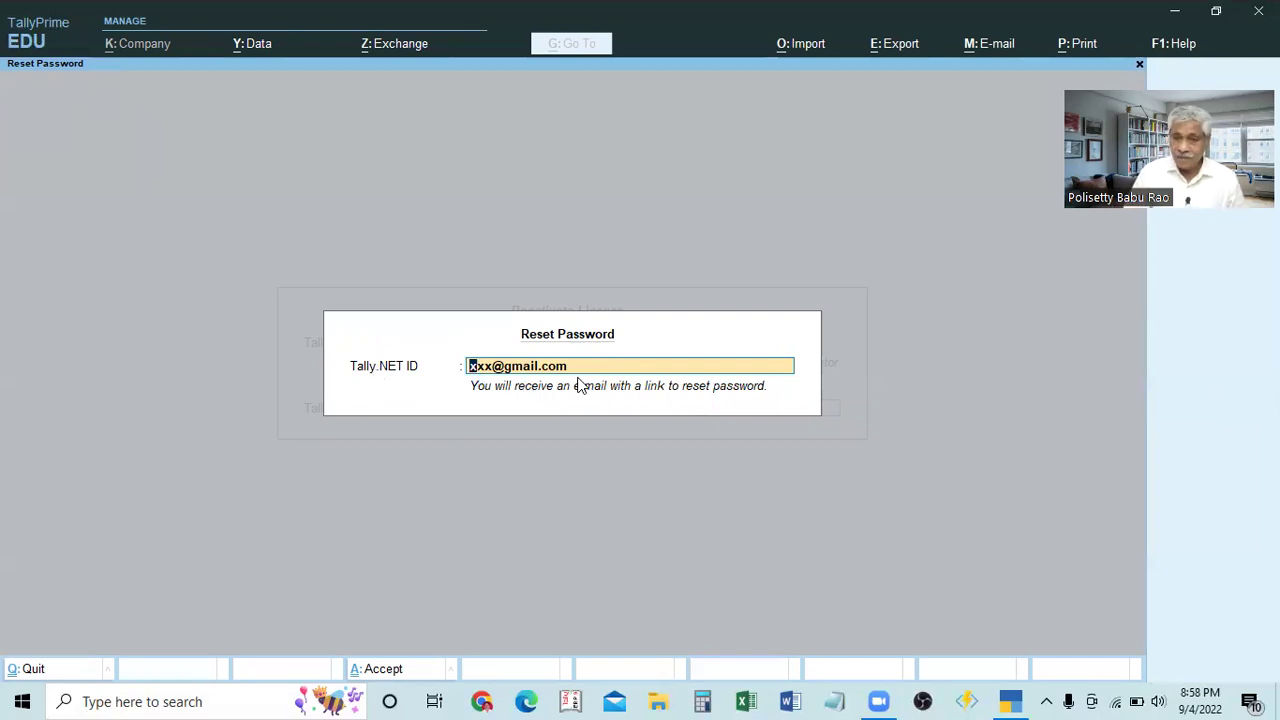
{"action": "key", "text": "Return"}
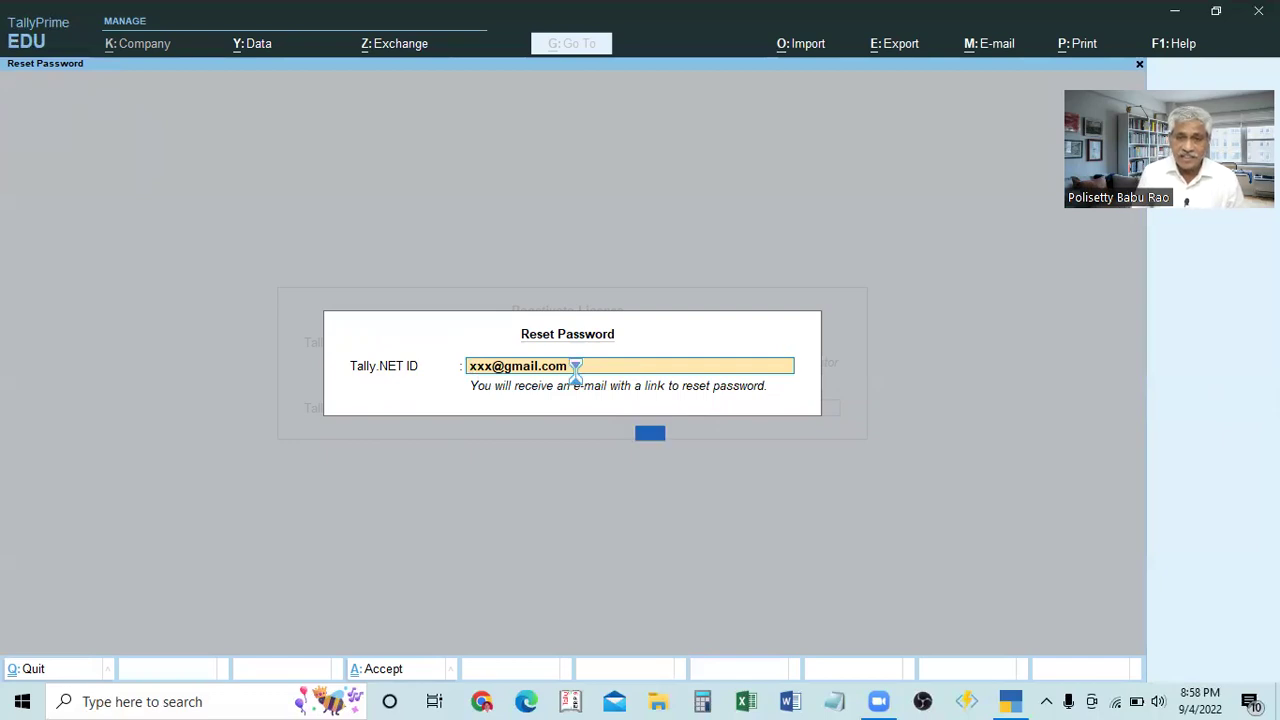
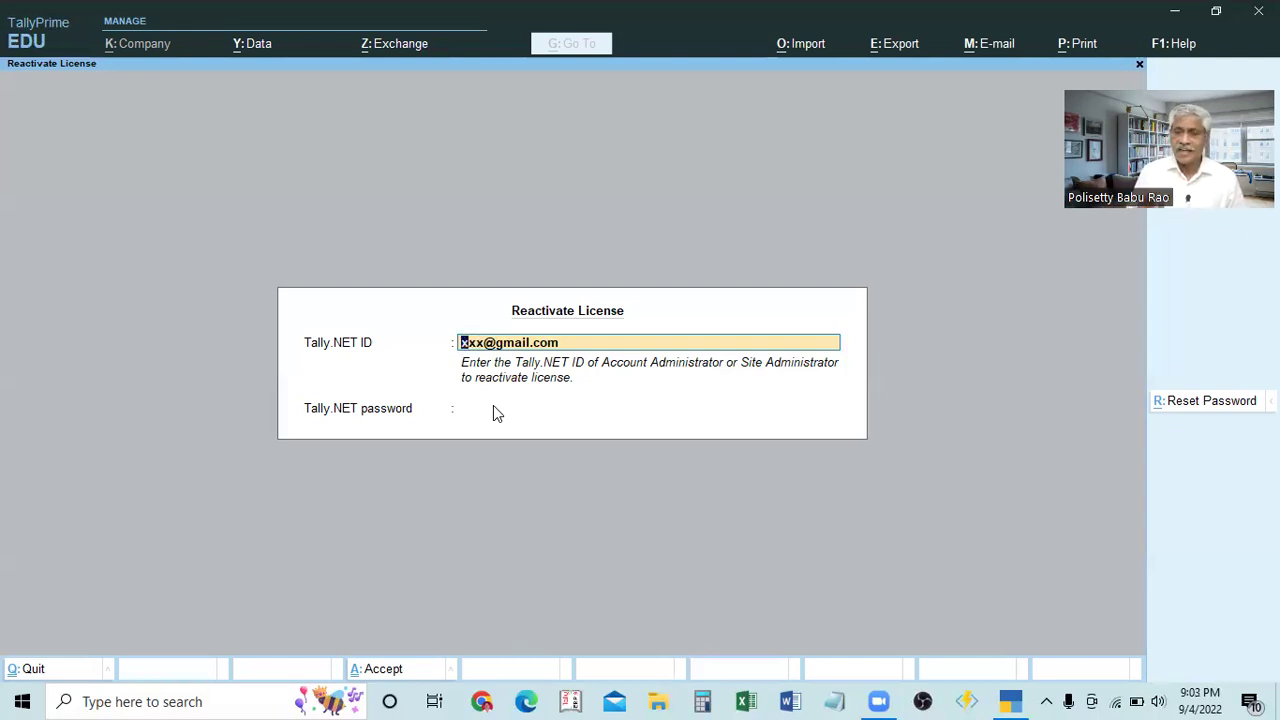
{"action": "key", "text": "BackSpace"}
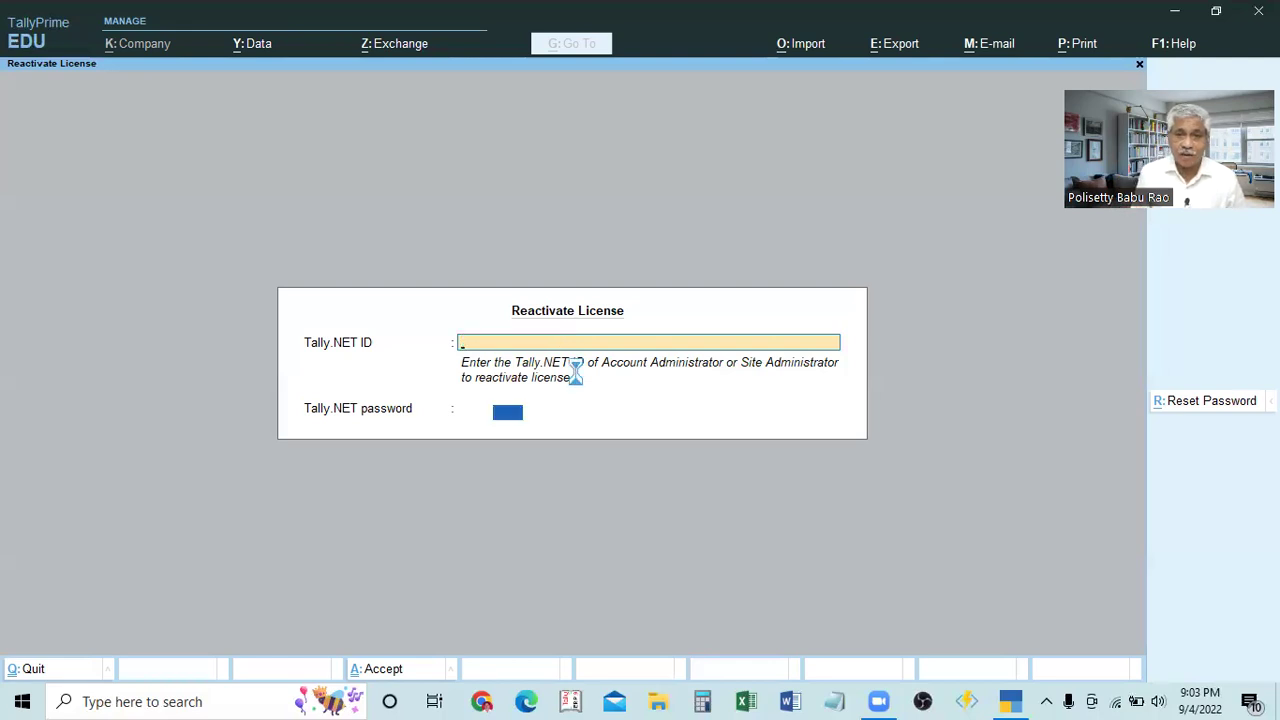
{"action": "key", "text": "Escape"}
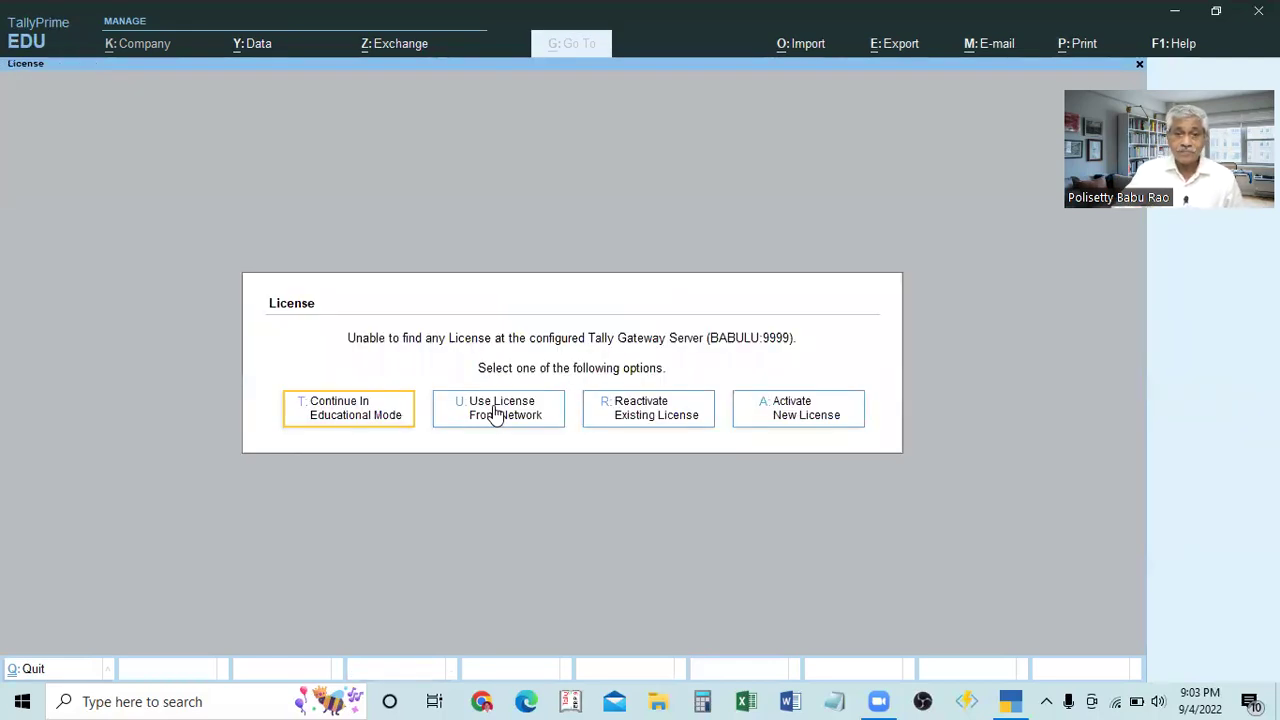
Step: Enter Educational Mode from the license screen, look at the company selection options, and exit the program
{"action": "left_click", "coordinate": [333, 412]}
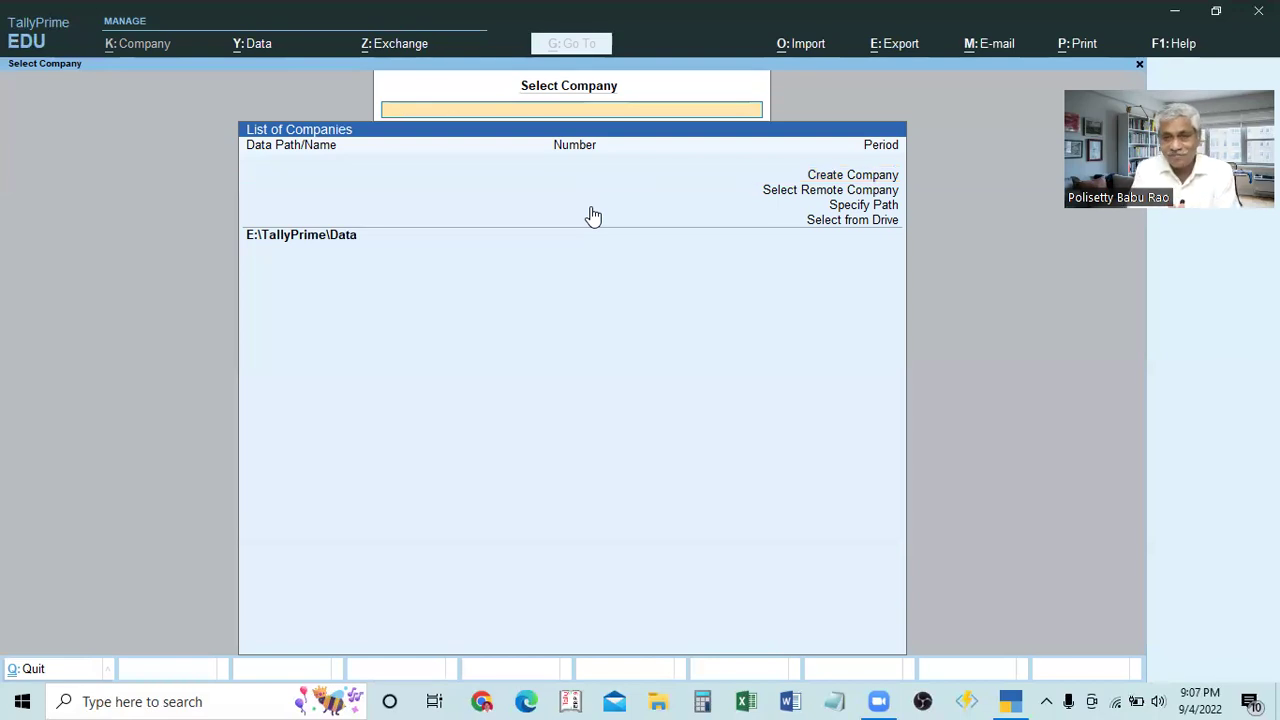
{"action": "key", "text": "Down"}
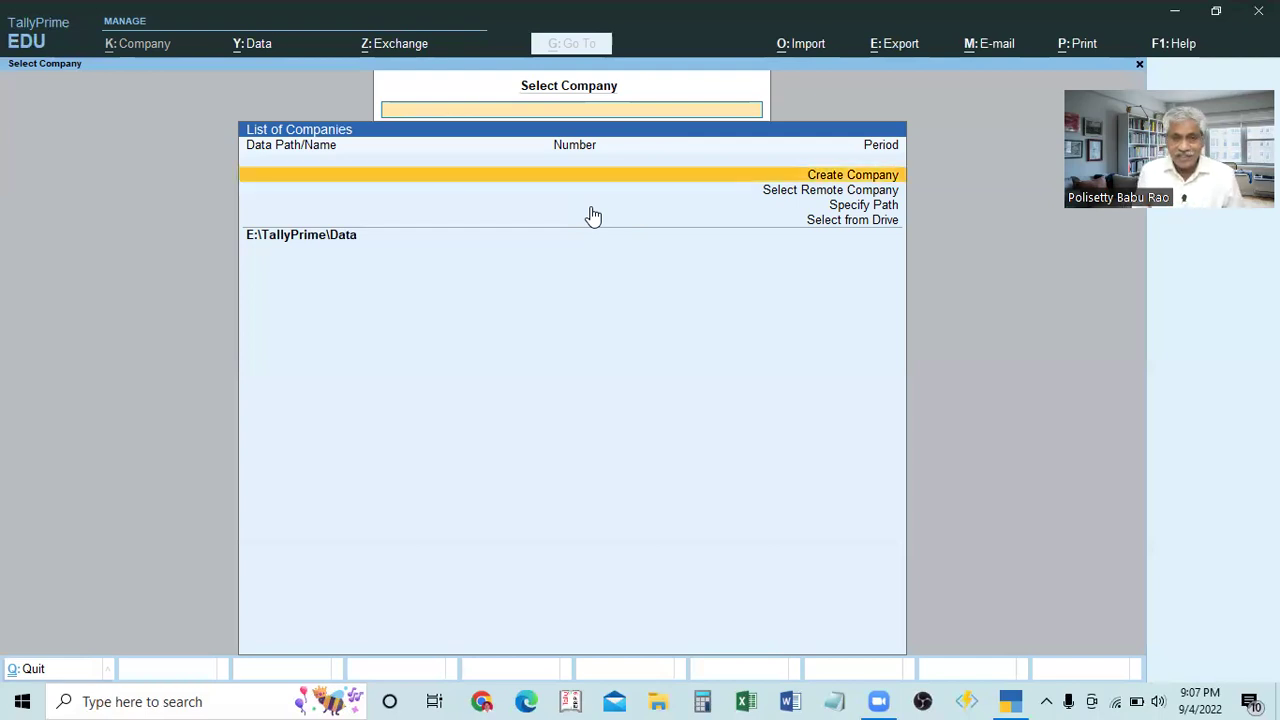
{"action": "key", "text": "Escape"}
{"action": "key", "text": "Escape"}
{"action": "key", "text": "Escape"}
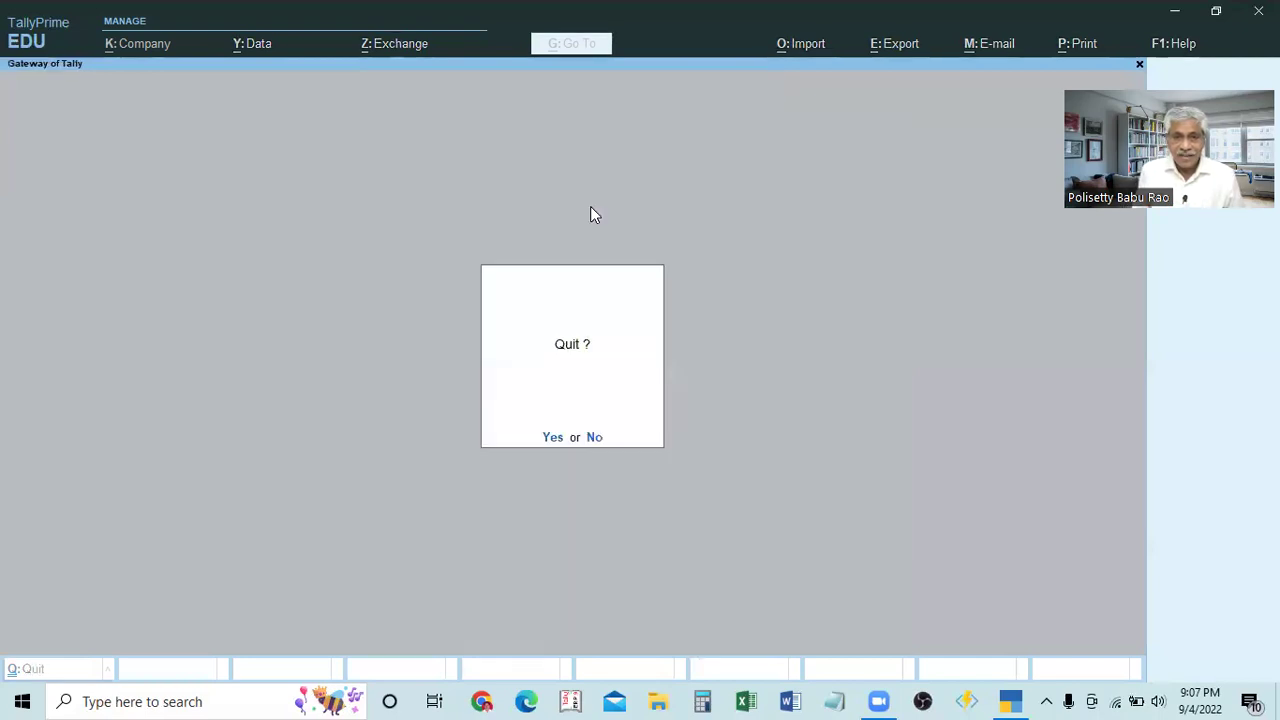
{"action": "key", "text": "y"}
Step: Relaunch TallyPrime, open the Use License From Network list, and choose Show Active Licenses Only
{"action": "left_click", "coordinate": [1010, 702]}
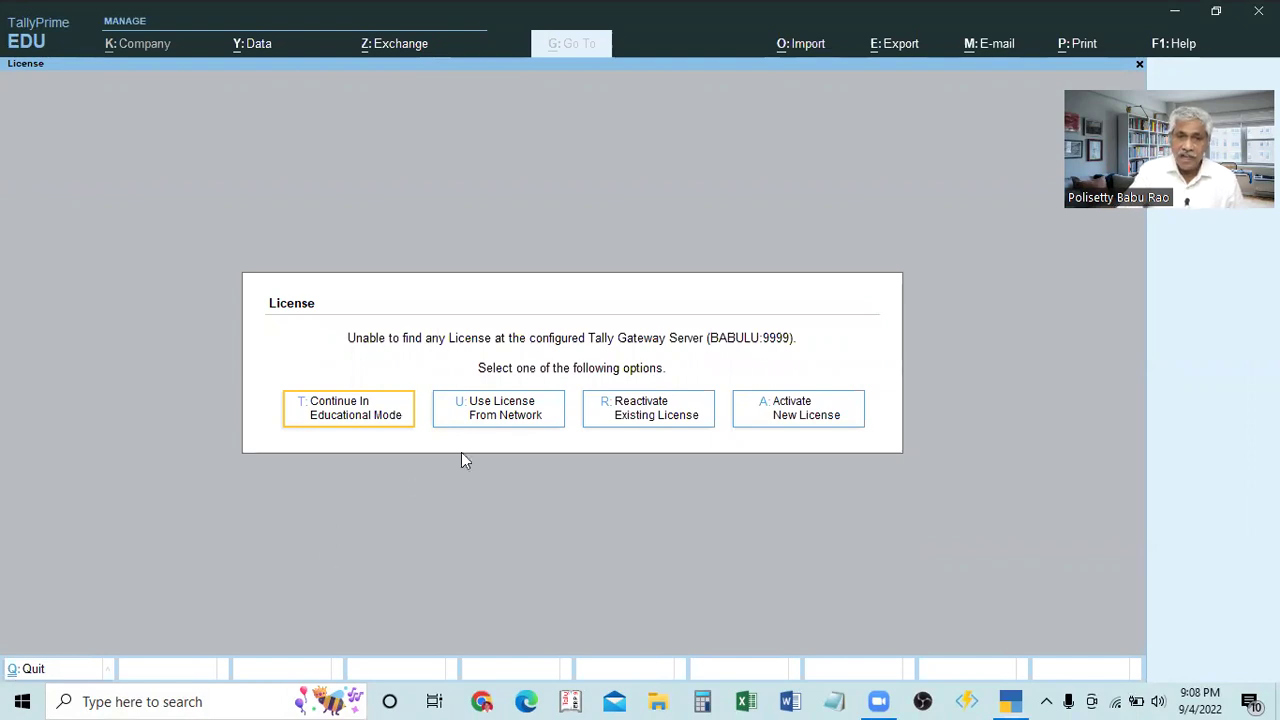
{"action": "left_click", "coordinate": [503, 420]}
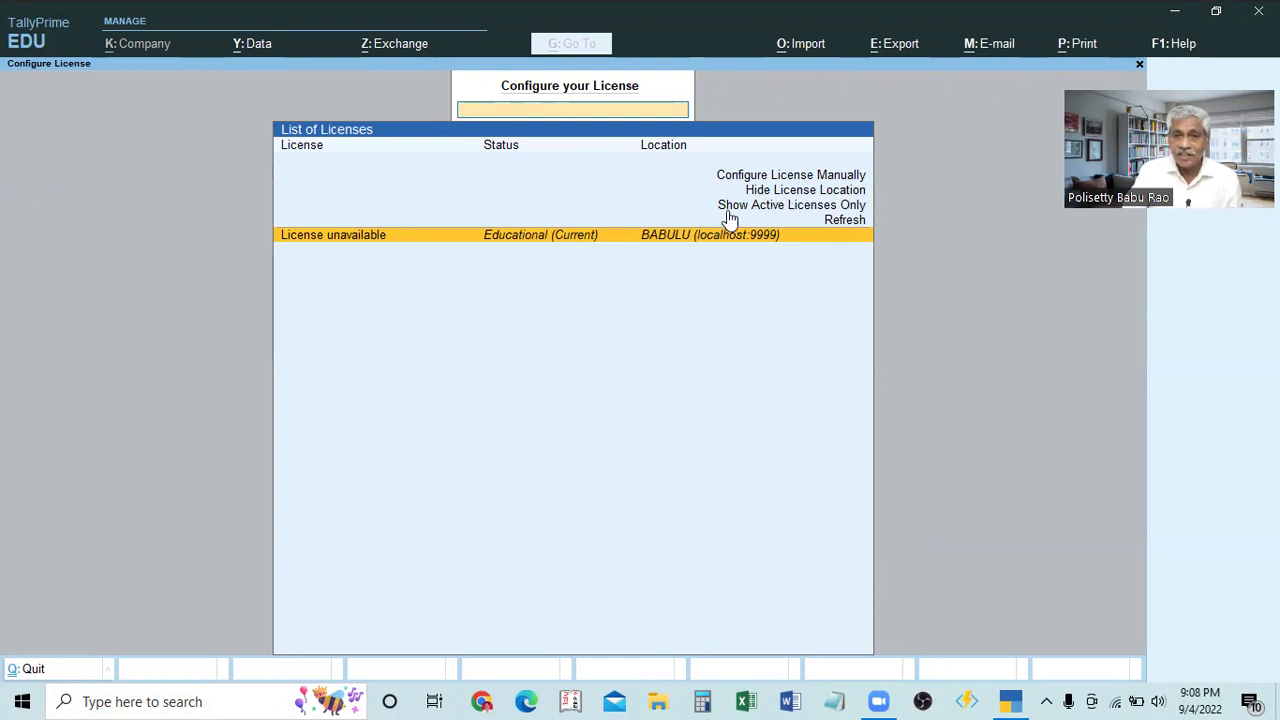
{"action": "left_click", "coordinate": [836, 206]}
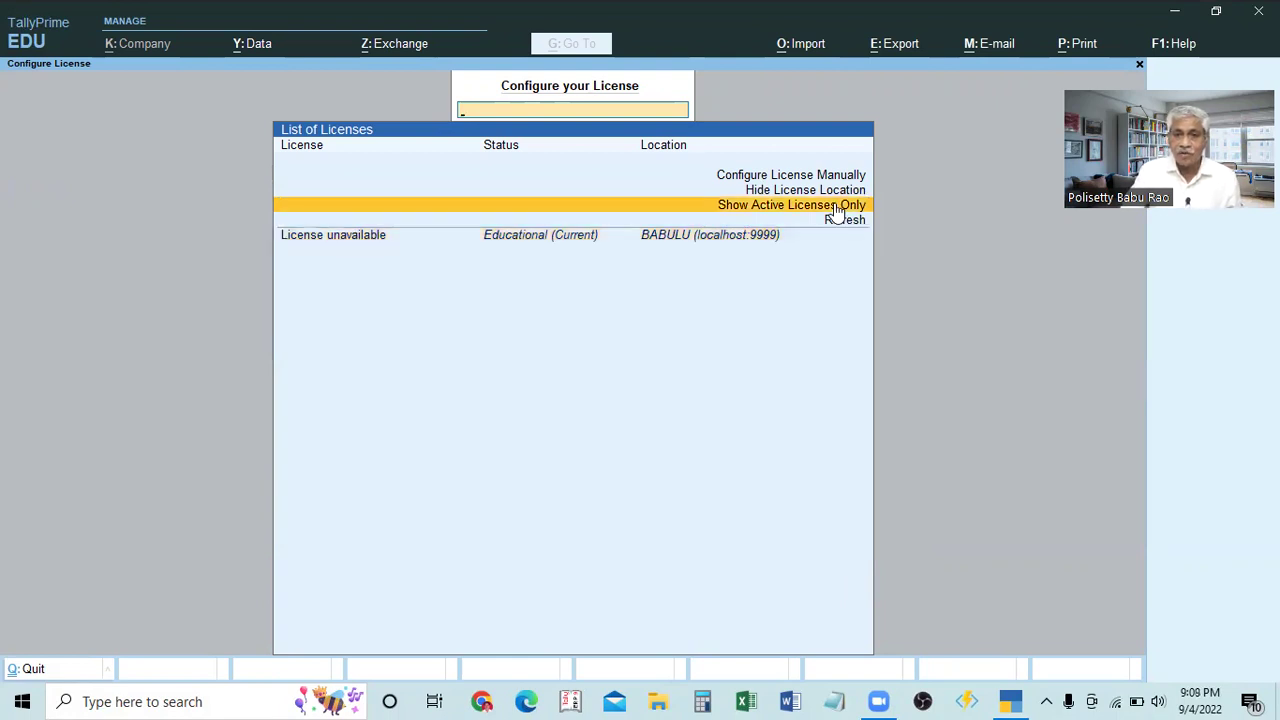
Step: Limit the network license list to active licenses only, refresh it, and check the License Information screen
{"action": "left_click", "coordinate": [836, 206]}
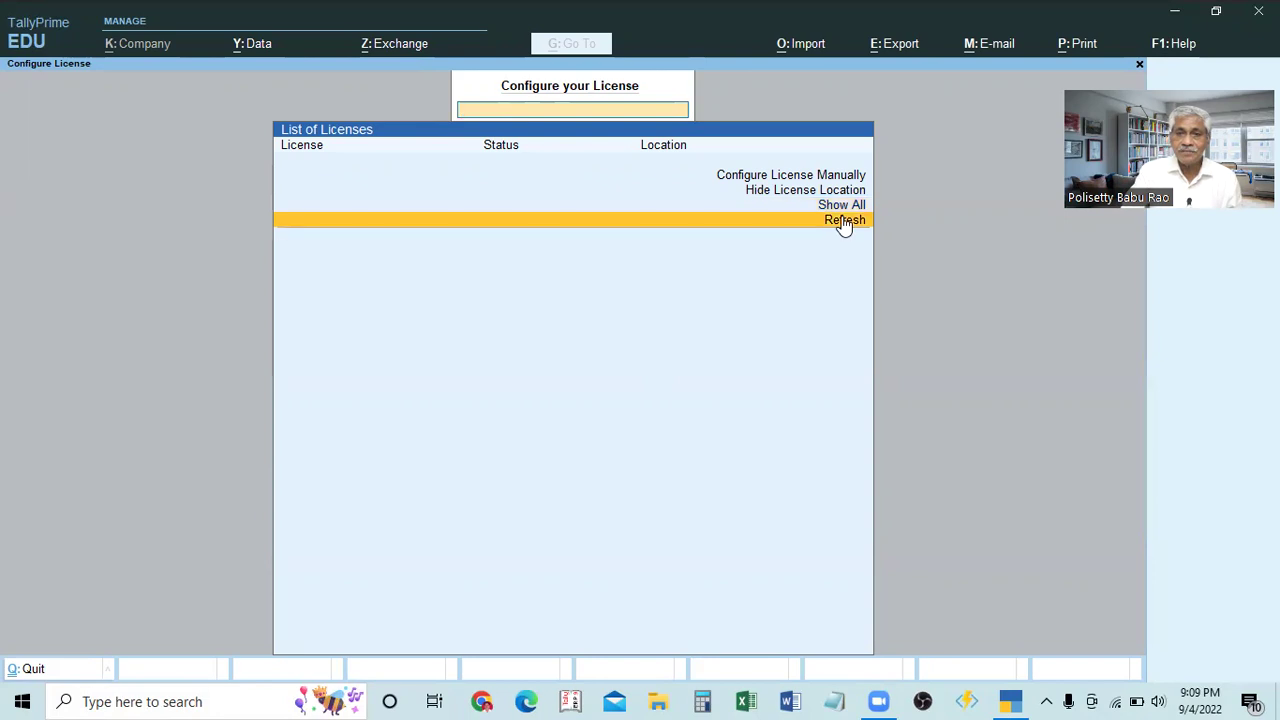
{"action": "key", "text": "Return"}
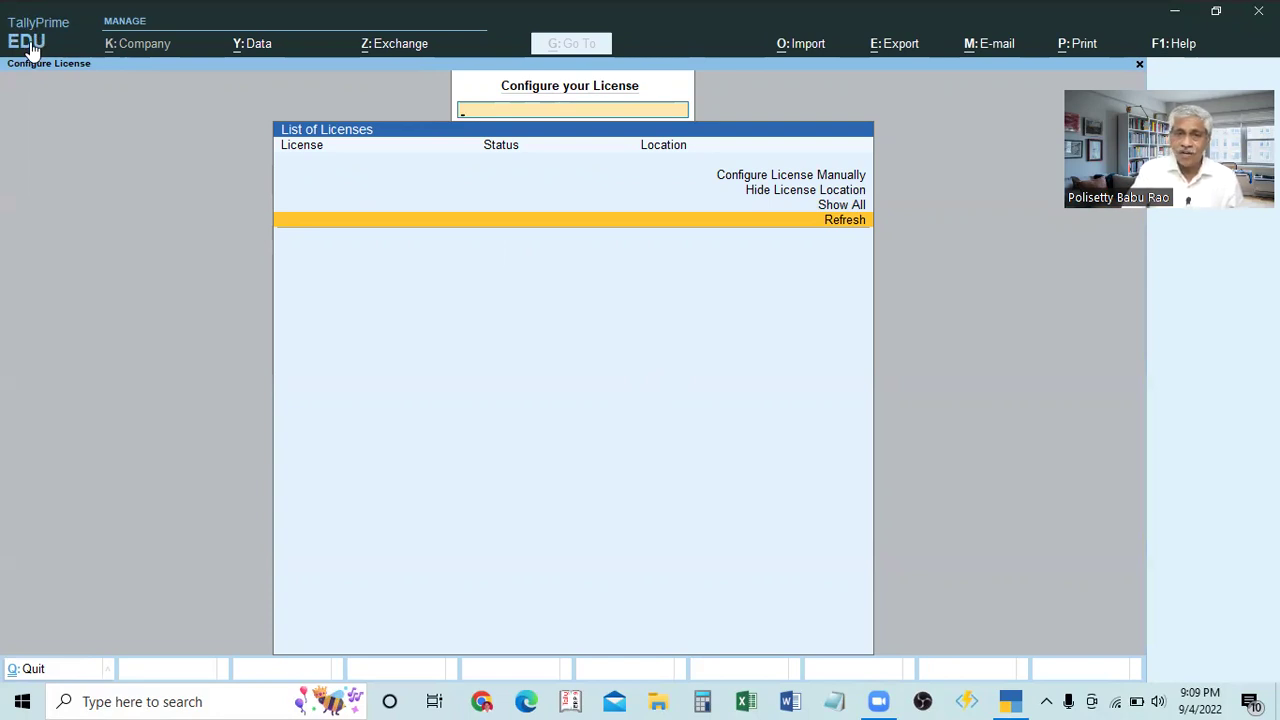
{"action": "key", "text": "Return"}
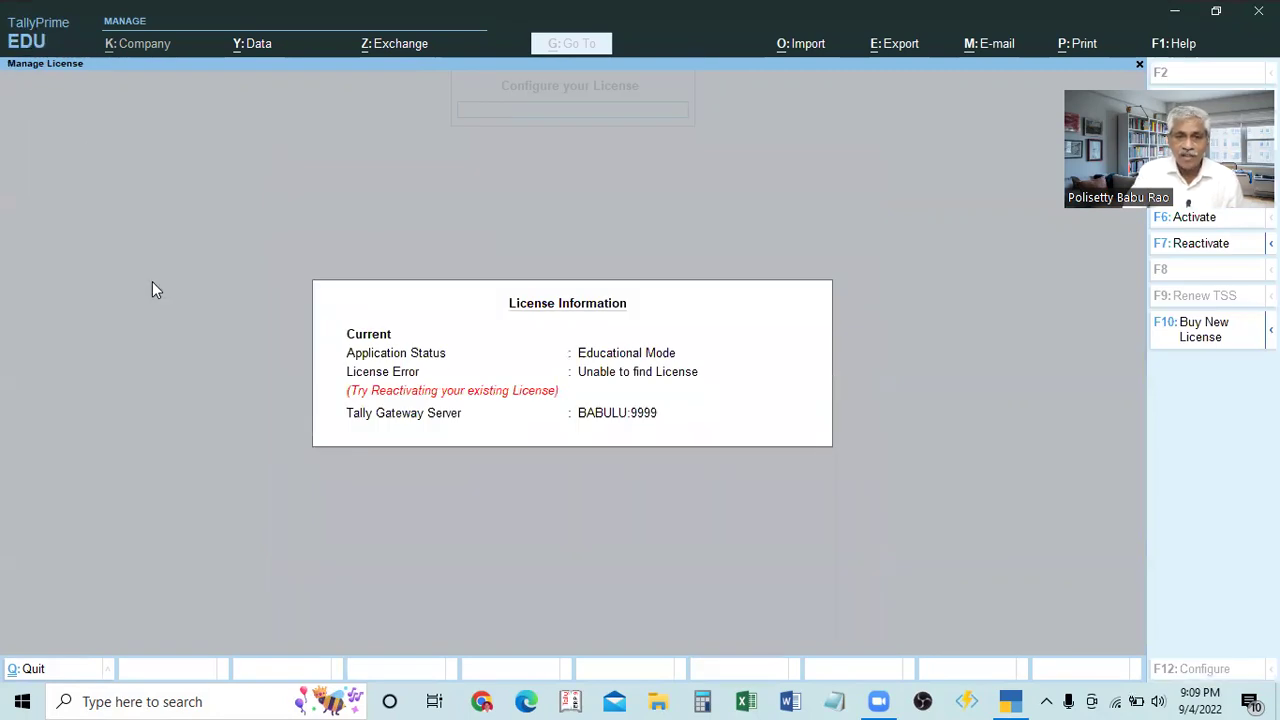
{"action": "key", "text": "Escape"}
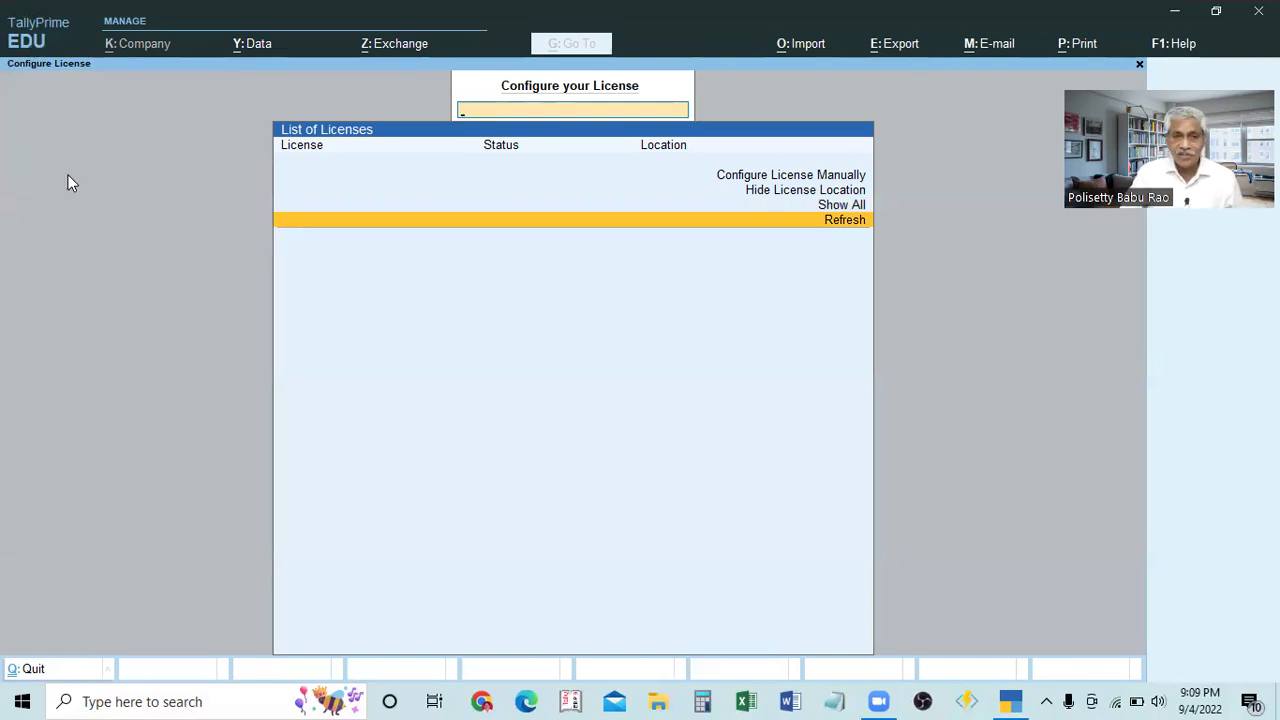
{"action": "double_click", "coordinate": [40, 46]}
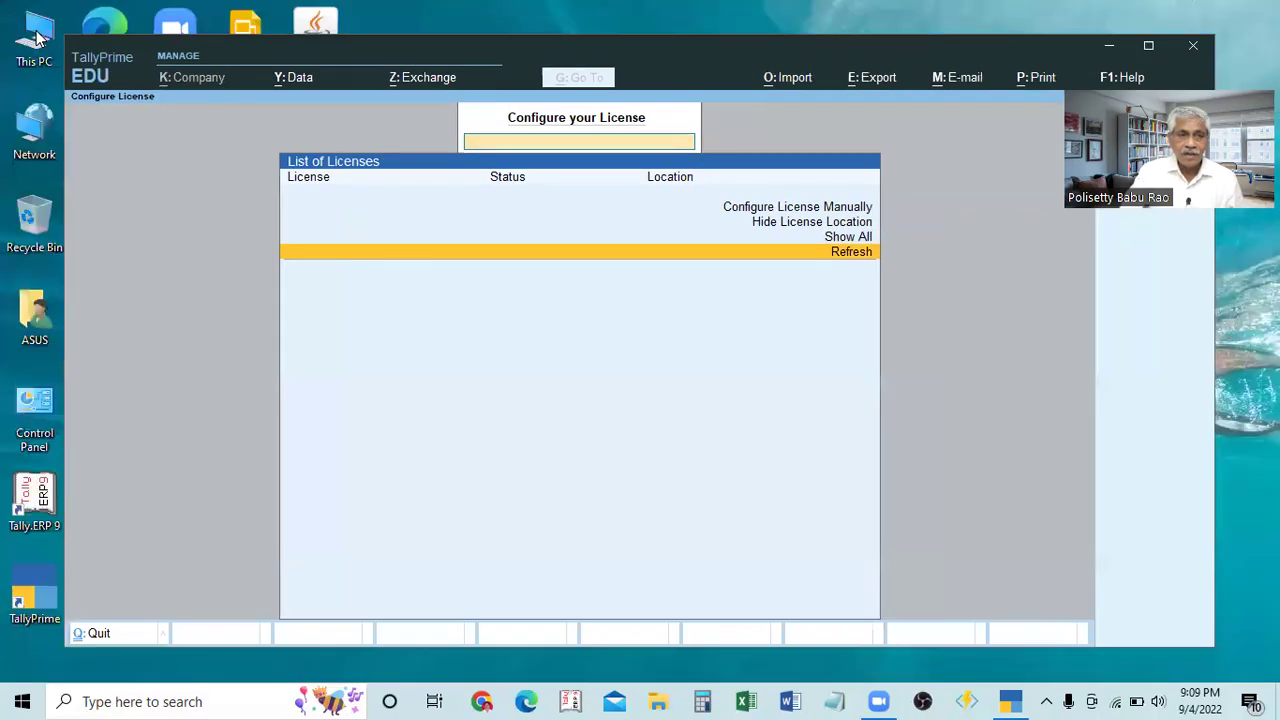
{"action": "left_click", "coordinate": [1149, 46]}
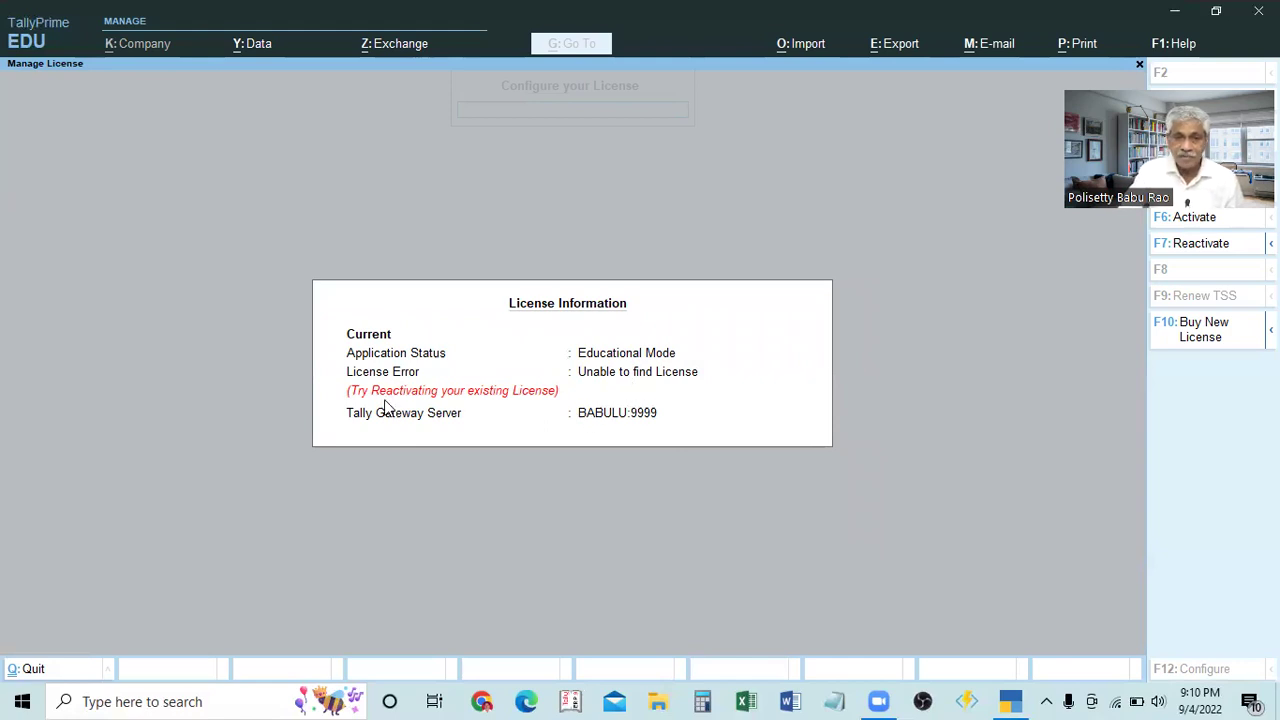
Step: Review the License Information, continue in Educational Mode from the license options, and exit the program at company selection
{"action": "left_click", "coordinate": [745, 414]}
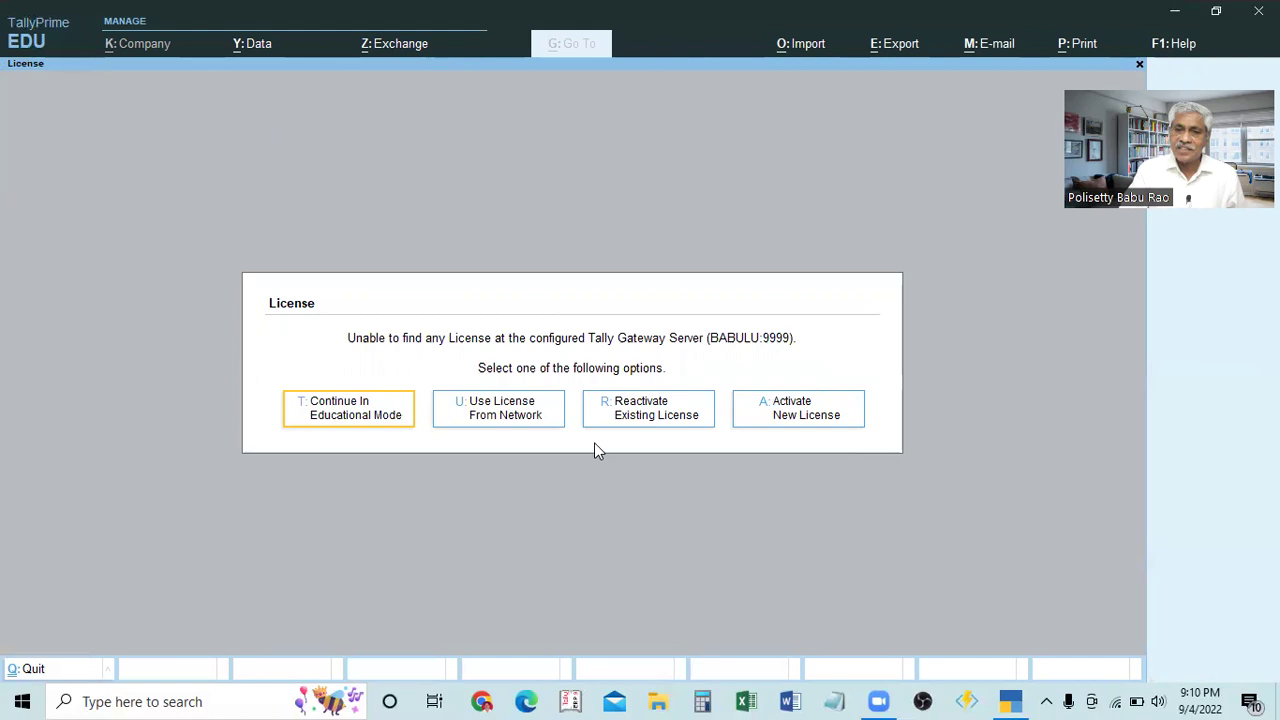
{"action": "left_click", "coordinate": [353, 423]}
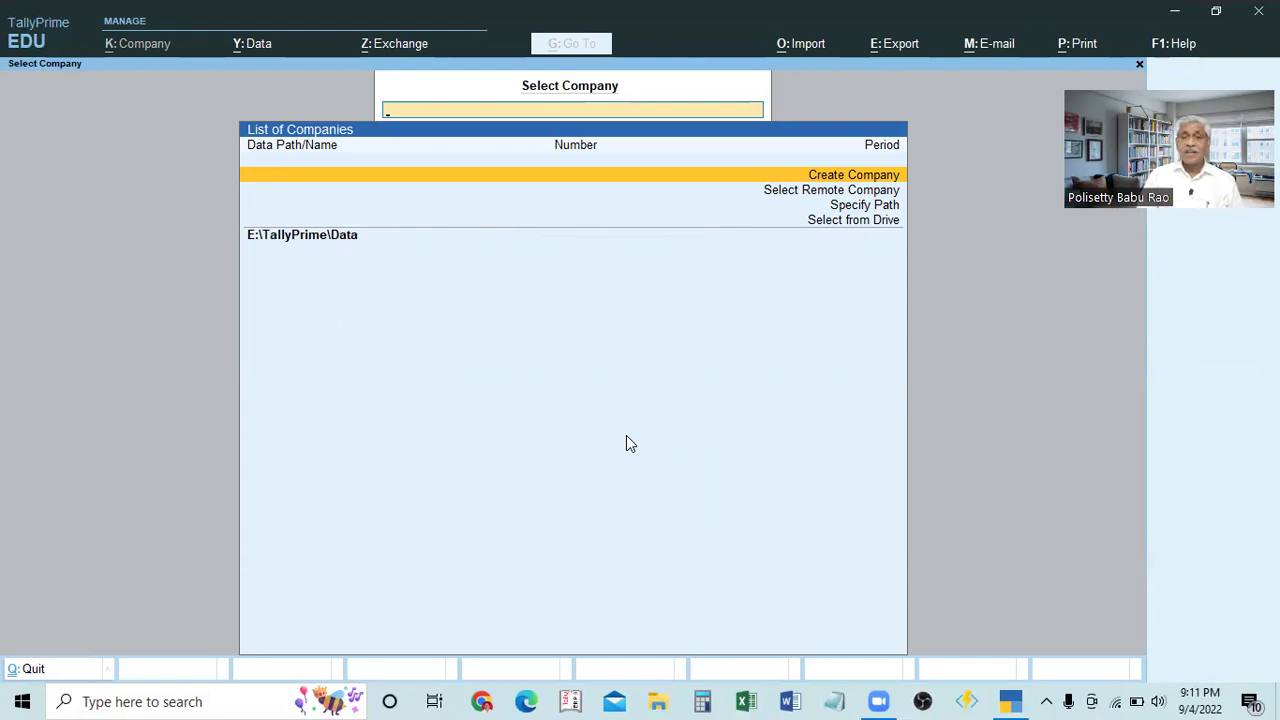
{"action": "key", "text": "Escape"}
{"action": "key", "text": "Return"}
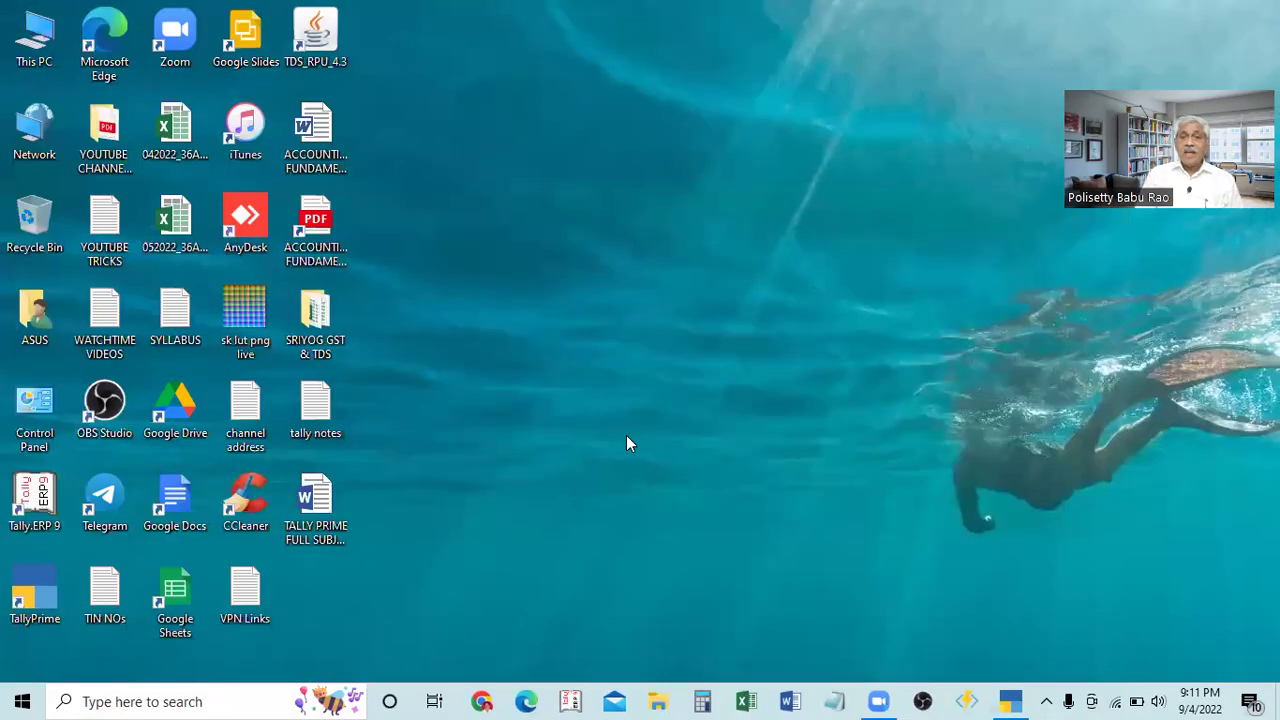